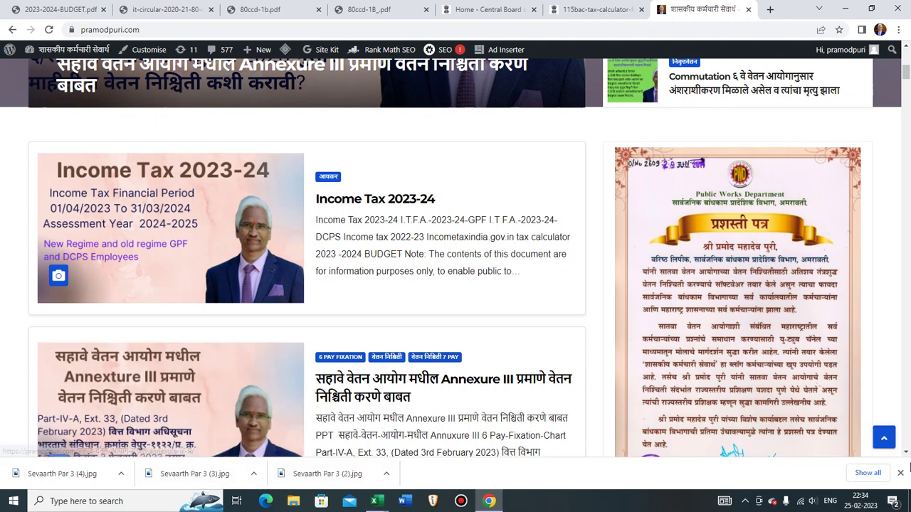
Step: Dismiss the browser's downloads bar and switch to the I.T.F.A.-2023-24-GPF workbook in Excel
click(901, 475)
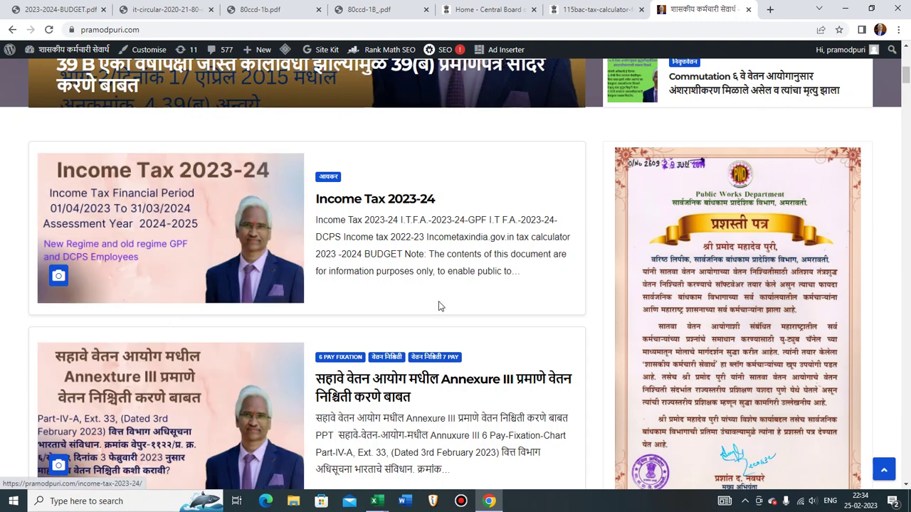
mouse_move(382, 505)
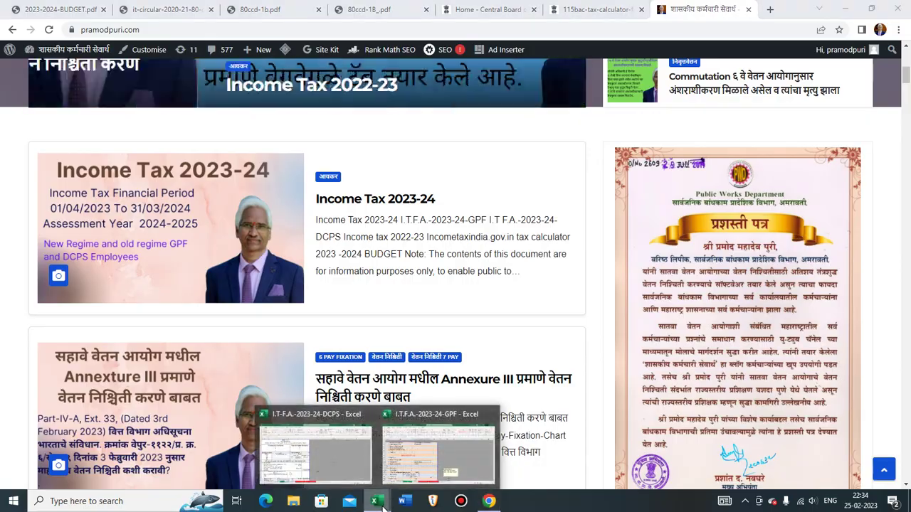
click(437, 450)
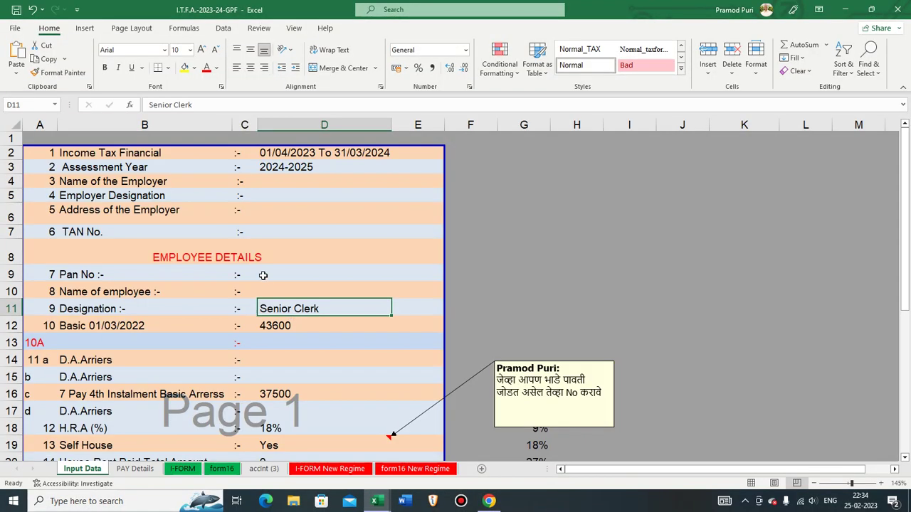
Step: Review the Input Data sheet's employer, employee, allowance and deduction fields, from the financial year down to Other Recoverys total
click(322, 153)
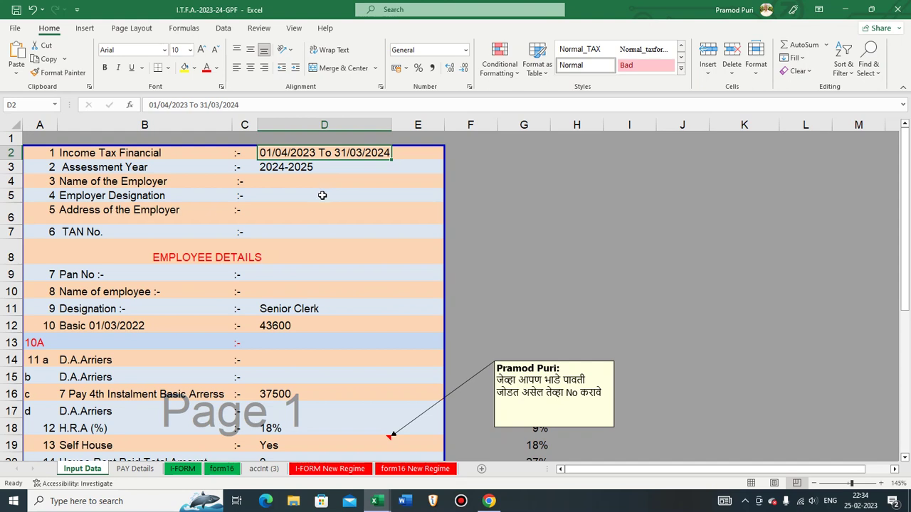
click(269, 184)
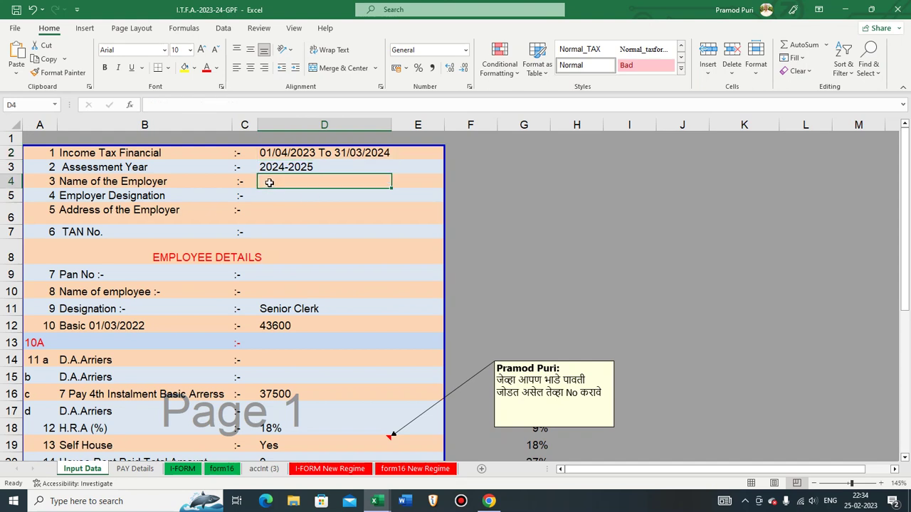
click(268, 198)
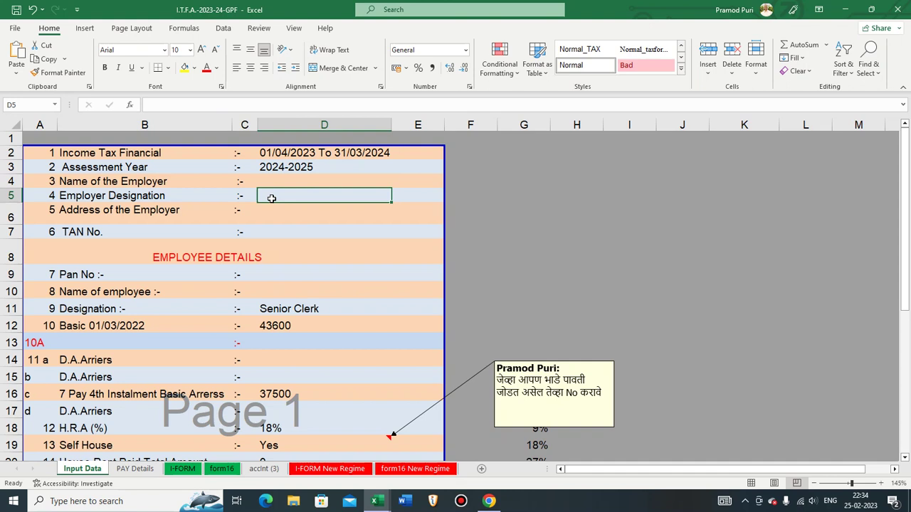
click(276, 278)
scroll(272, 345, down, 2)
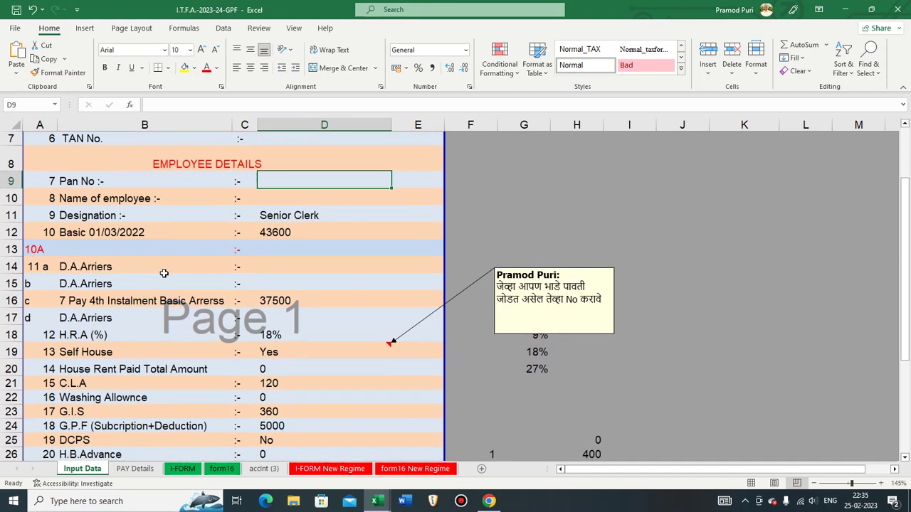
scroll(291, 374, down, 2)
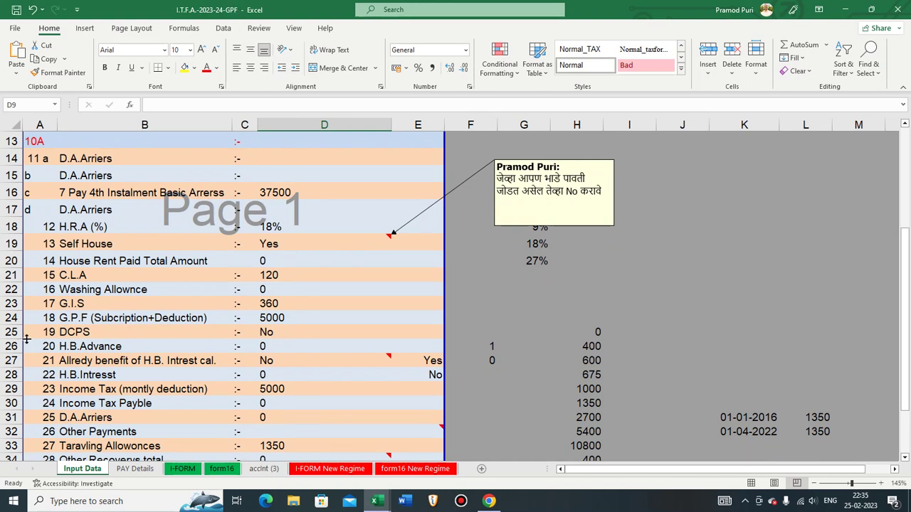
click(286, 334)
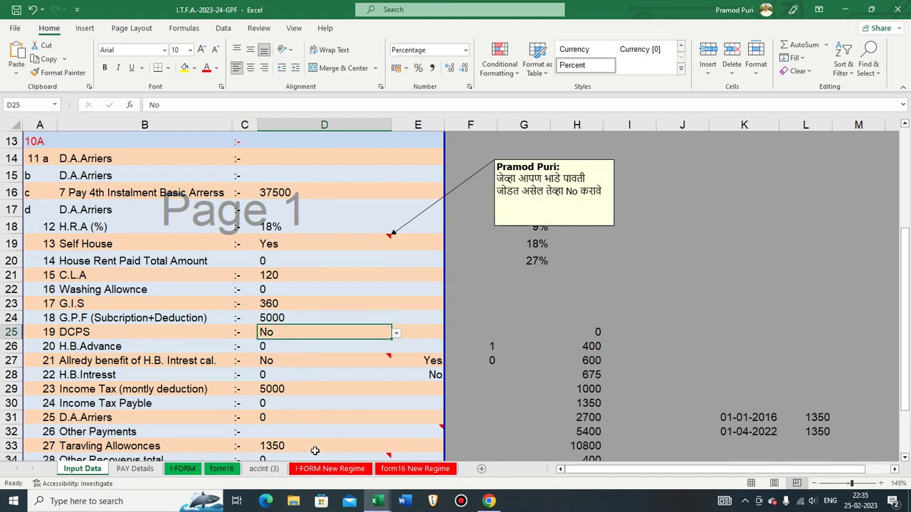
scroll(314, 450, down, 3)
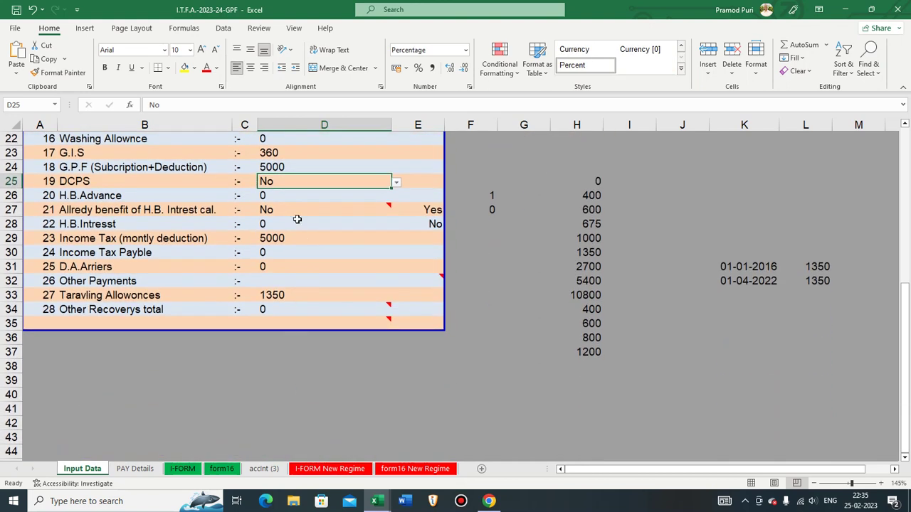
click(286, 309)
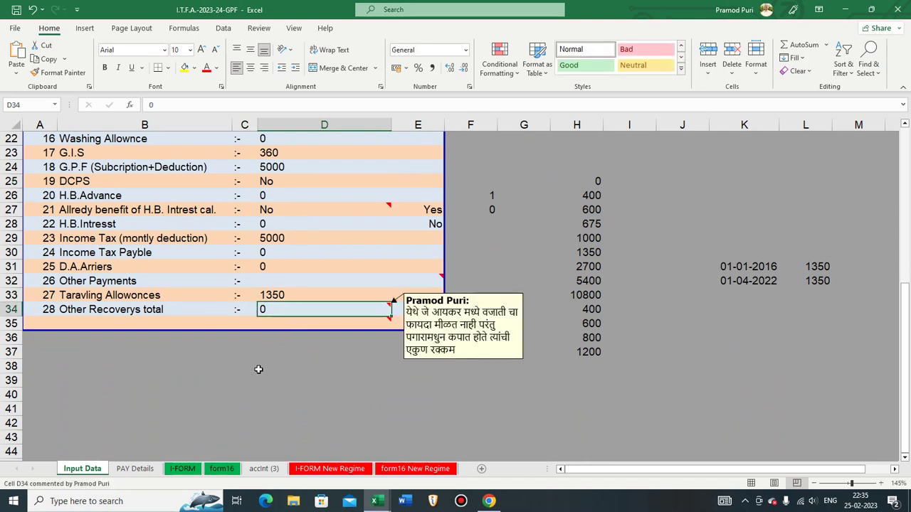
scroll(178, 314, up, 7)
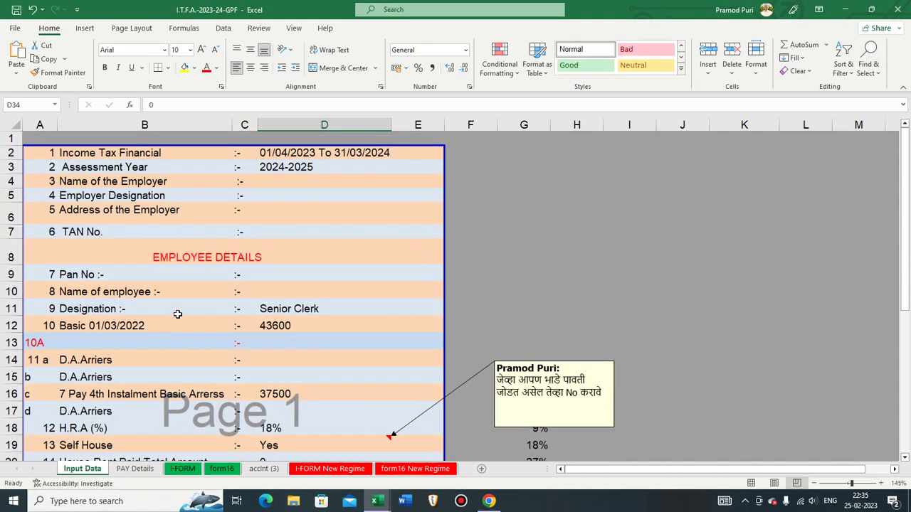
Step: Open the PAY Details sheet and examine the D.A. Arriors/Other column from Mar-23 down to the Other/Medical row
click(146, 471)
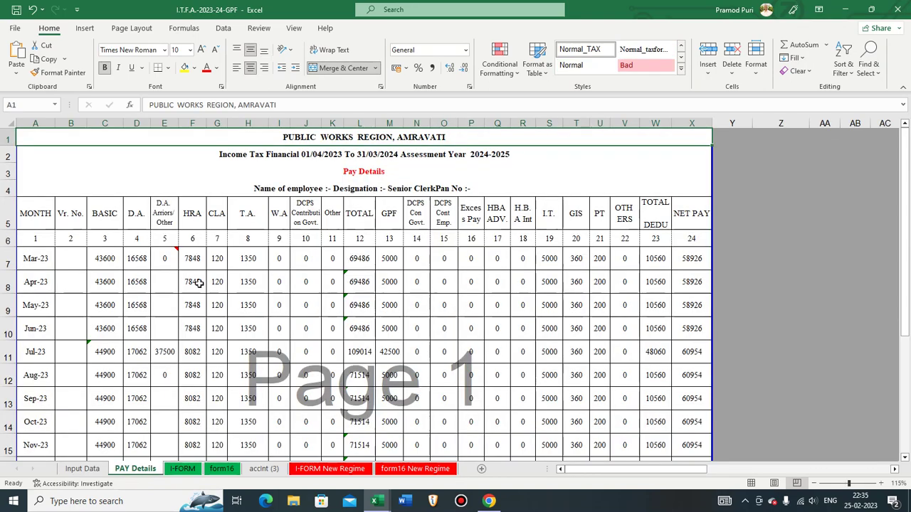
scroll(252, 332, down, 3)
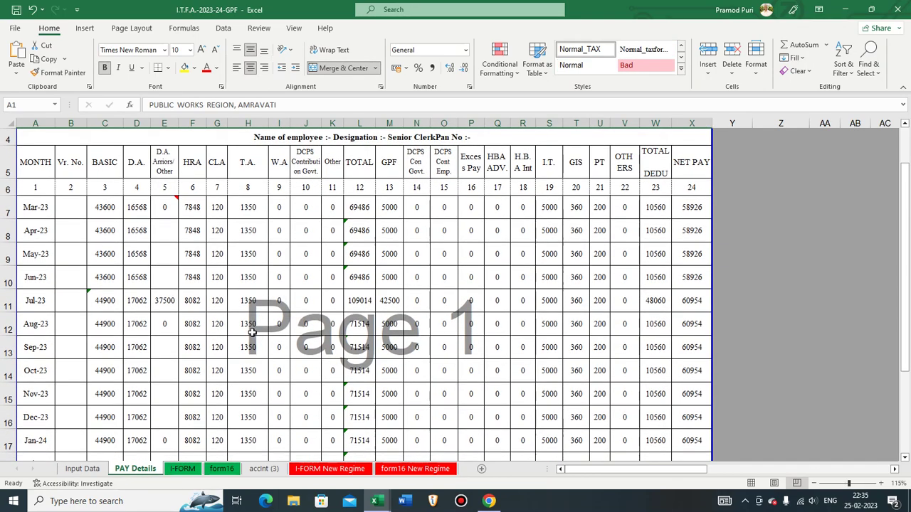
scroll(252, 332, up, 3)
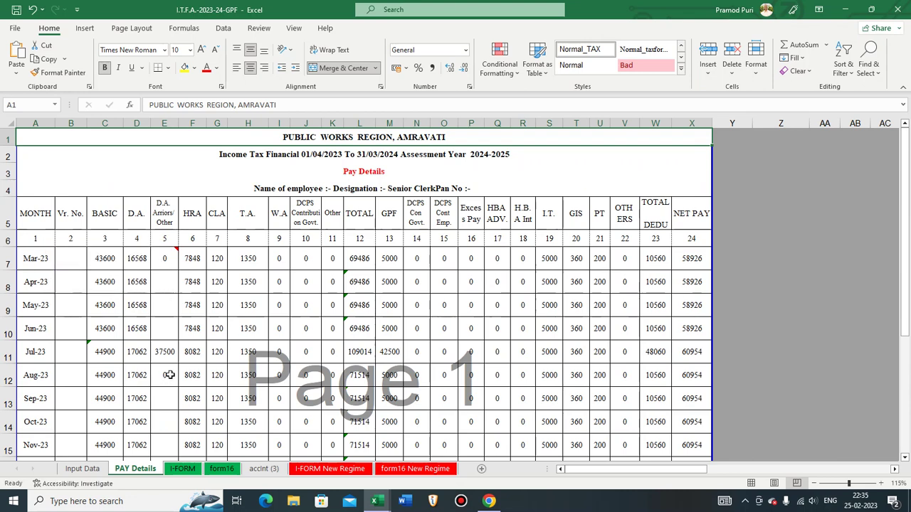
click(166, 353)
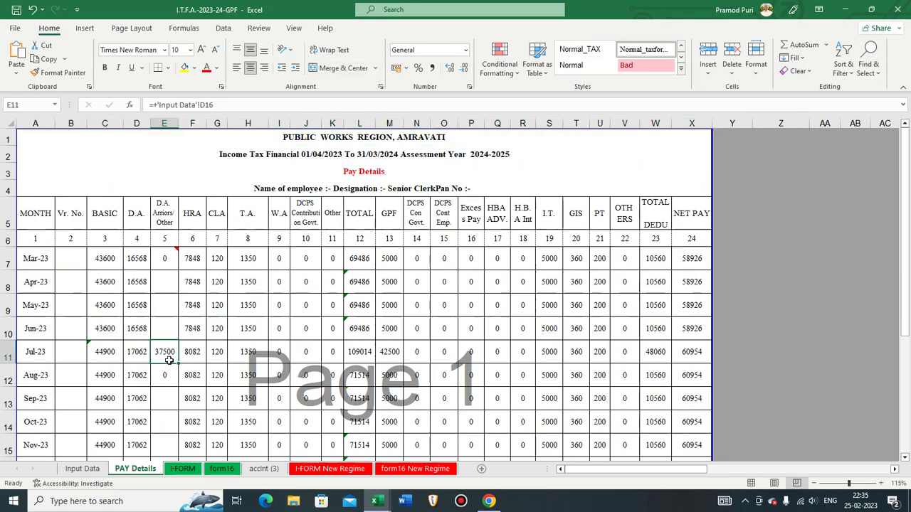
click(169, 259)
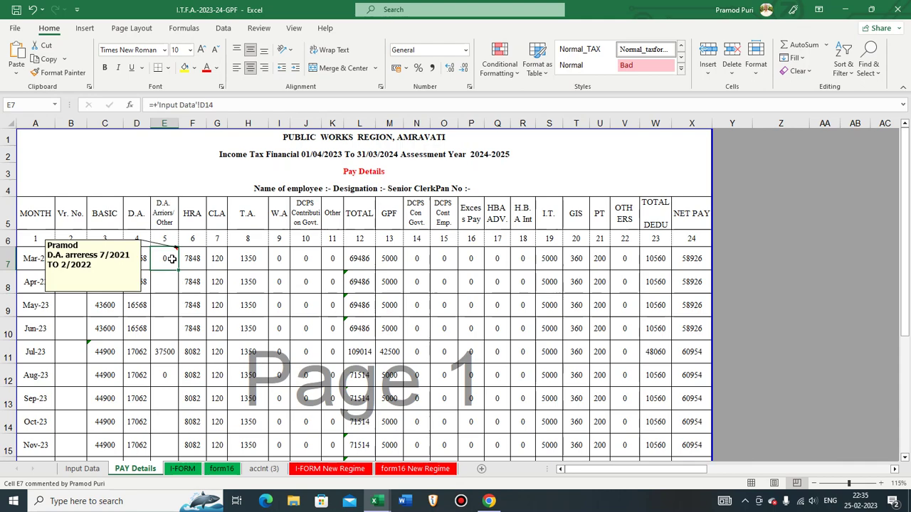
scroll(163, 420, down, 2)
click(163, 429)
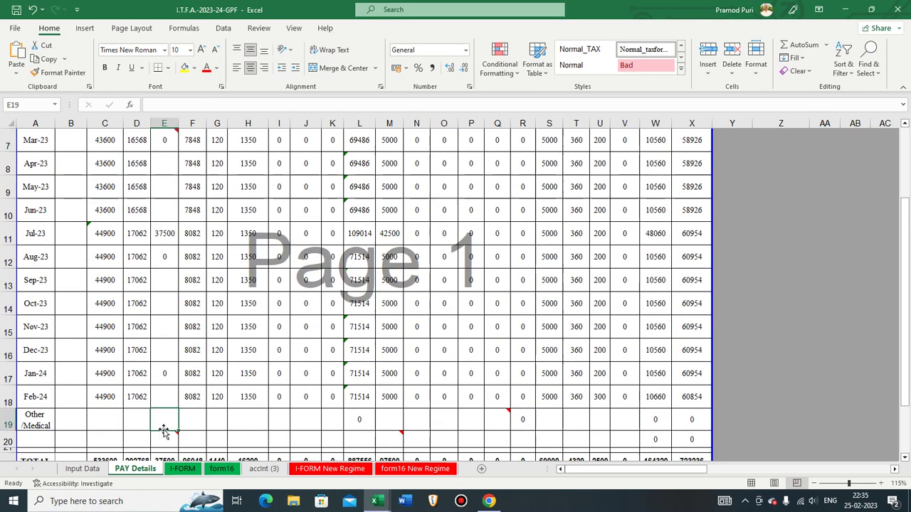
scroll(163, 429, up, 2)
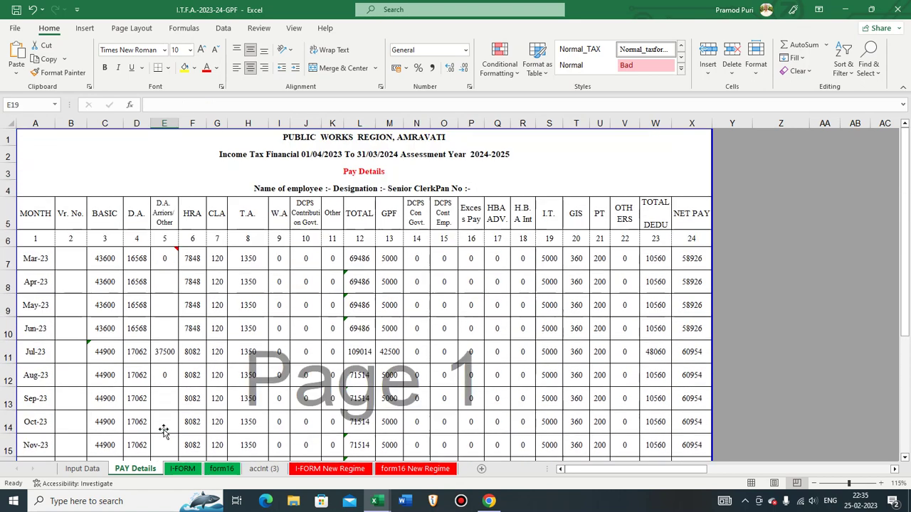
click(169, 258)
Step: Open the I-FORM sheet and inspect the H.R.A. U/s 10(13A) deduction and its formula
click(186, 469)
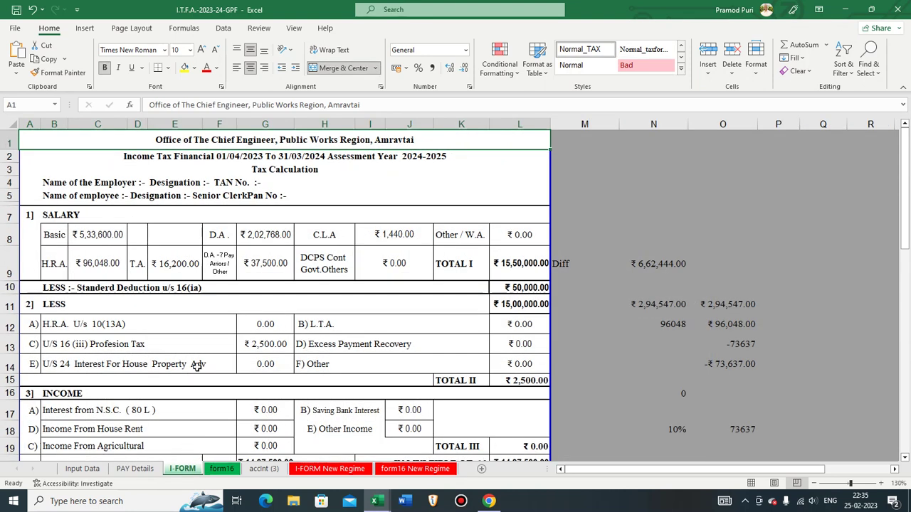
click(55, 328)
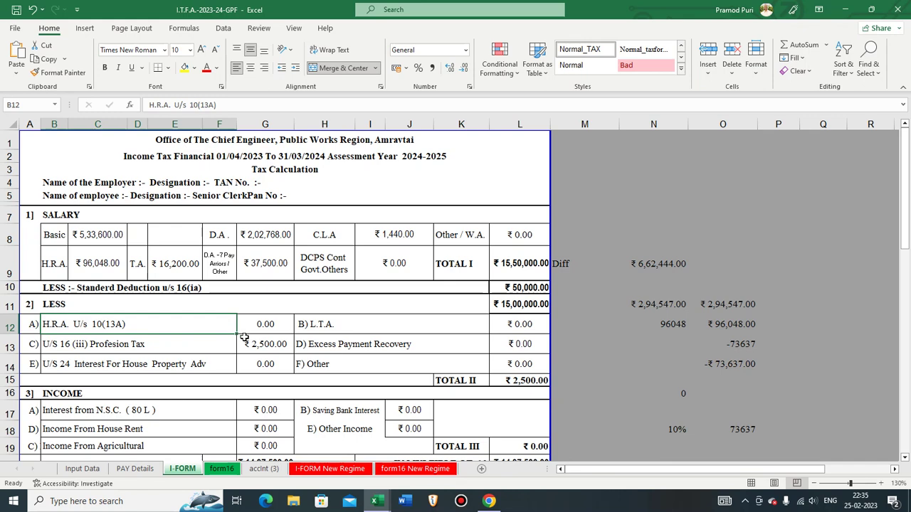
click(277, 330)
Step: Return to PAY Details and inspect the Mar-23 D.A., arrears and T.A. cells and the monthly rows down to the totals
click(135, 469)
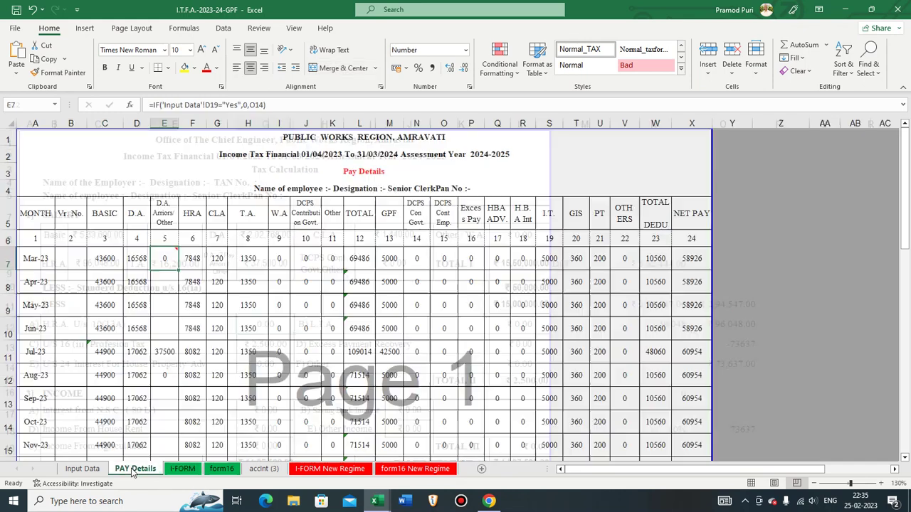
click(130, 258)
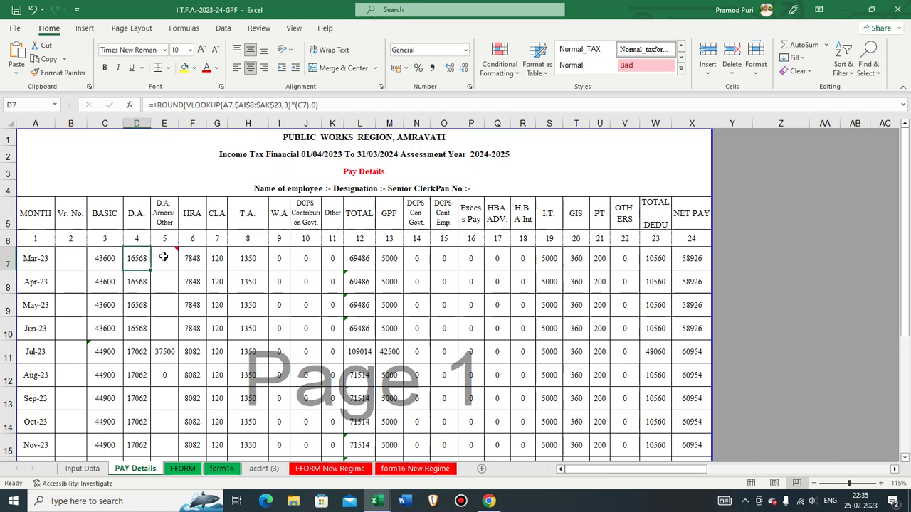
click(163, 257)
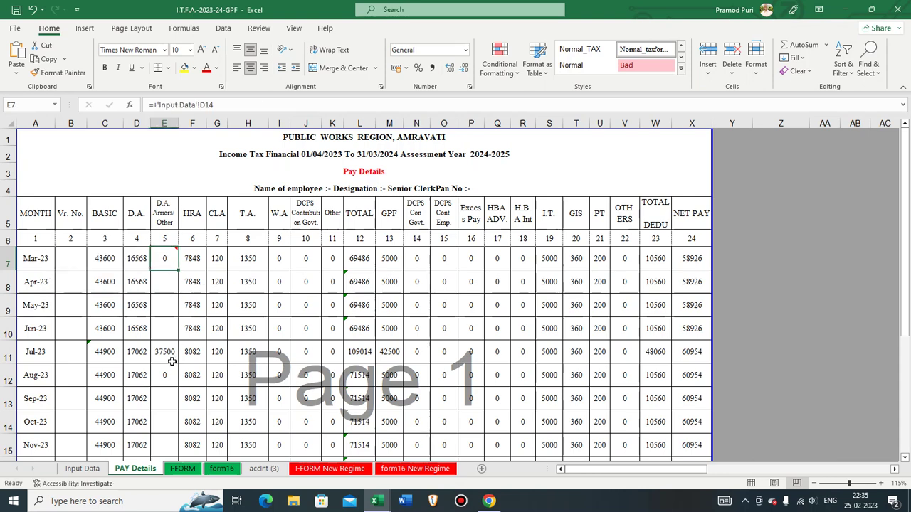
click(163, 278)
click(163, 266)
click(266, 261)
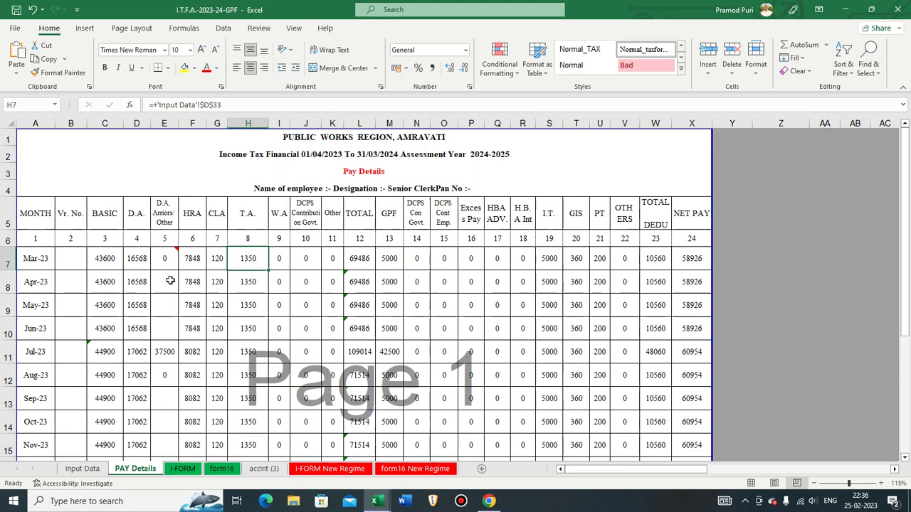
mouse_move(168, 264)
scroll(317, 341, down, 2)
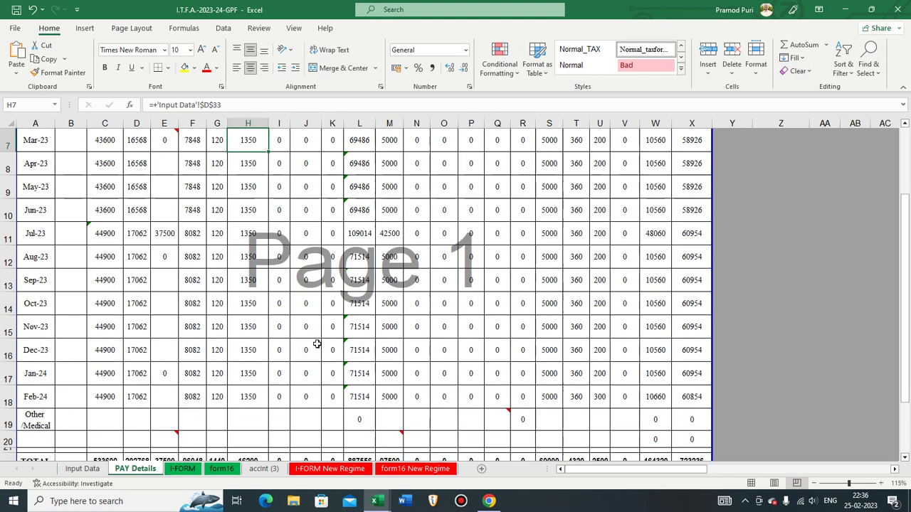
scroll(253, 385, down, 1)
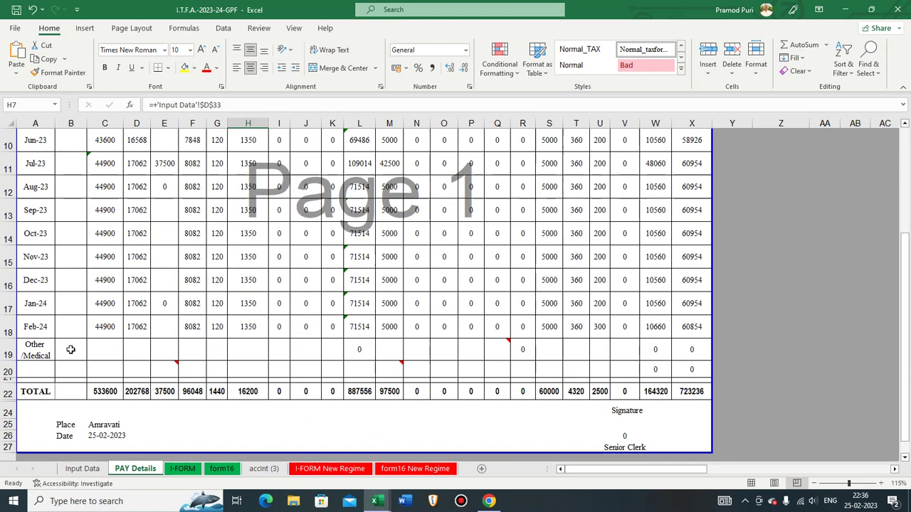
scroll(563, 375, up, 3)
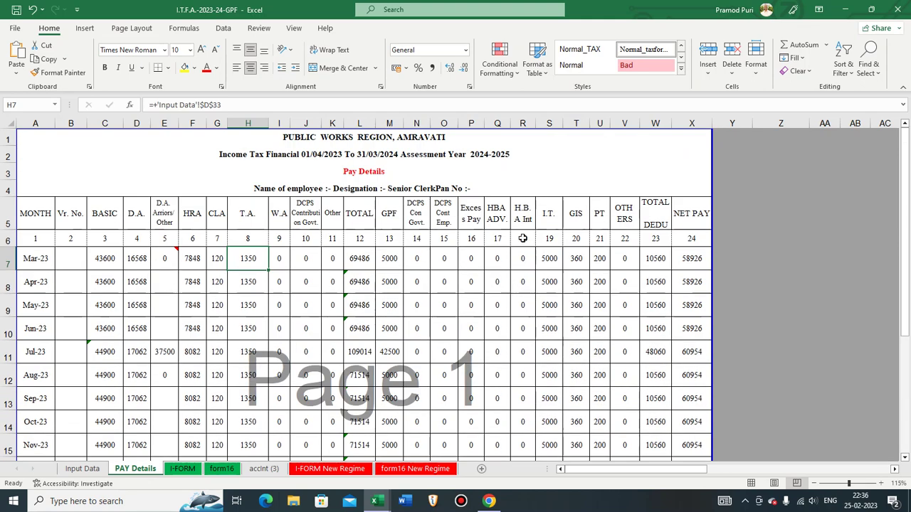
Step: Examine the HBA ADV. and H.B.A Int columns in PAY Details, including their Other/Medical row cells
click(498, 214)
scroll(489, 380, down, 2)
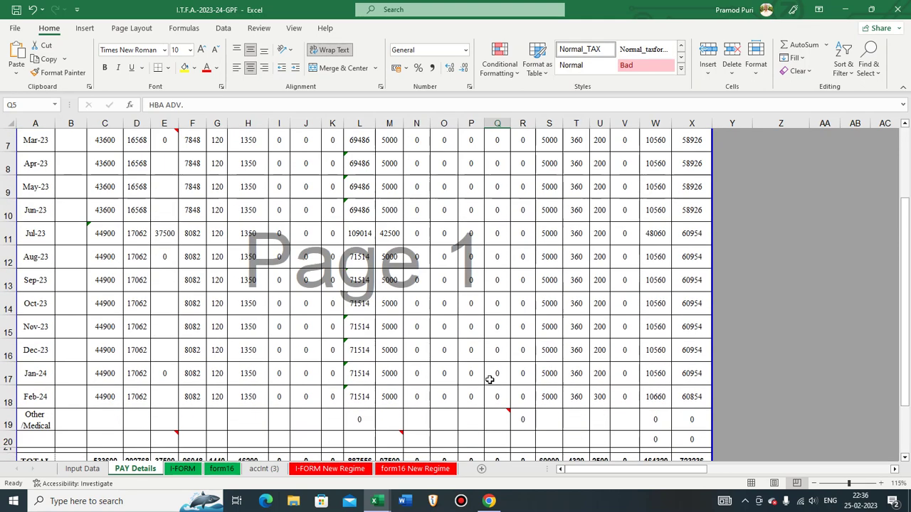
click(505, 424)
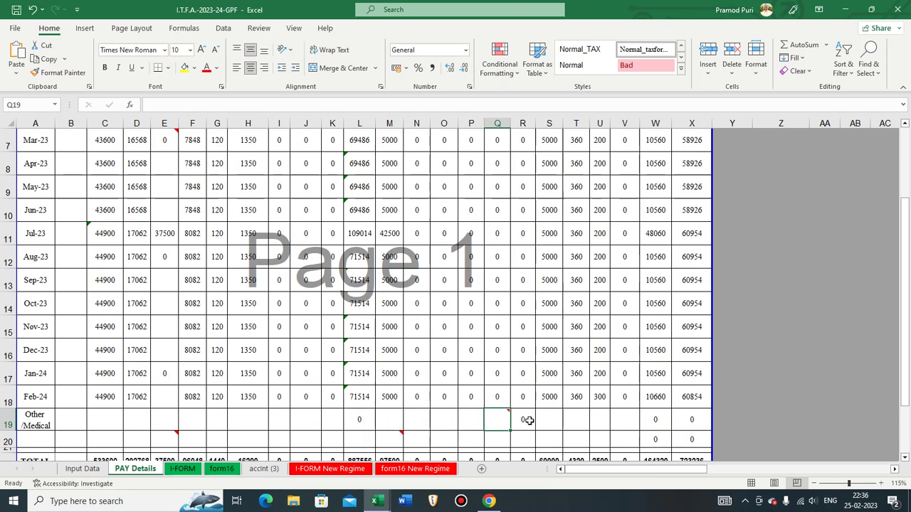
click(528, 420)
scroll(524, 420, down, 1)
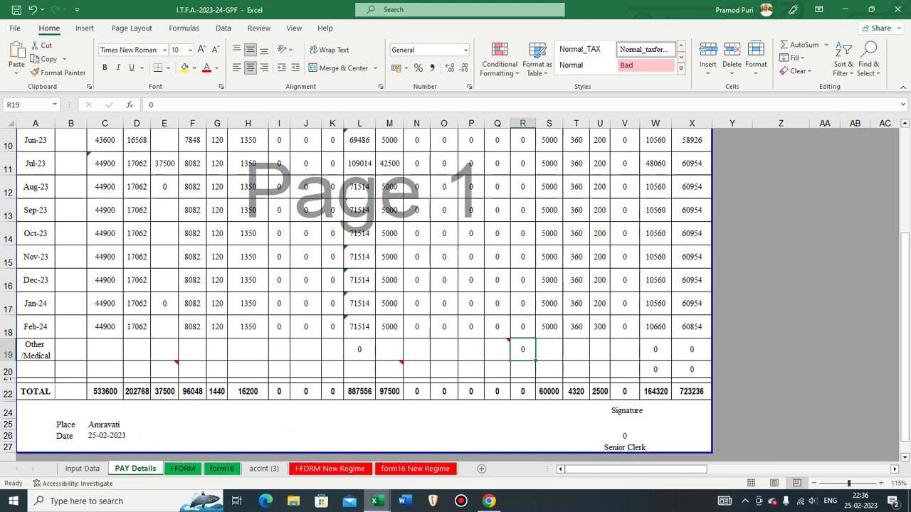
Step: Review the salary, income and 80C deduction sections in I-FORM, check the form16 sheet, and return to I-FORM
click(182, 468)
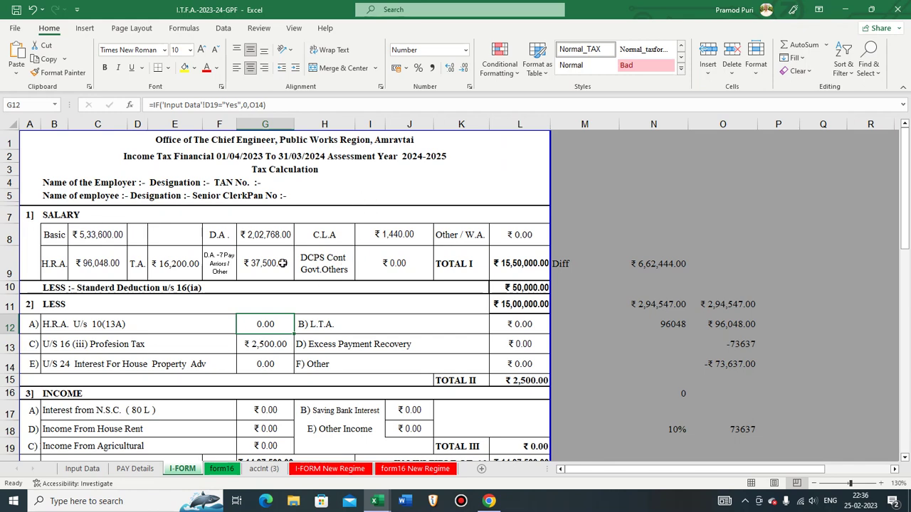
scroll(279, 263, down, 3)
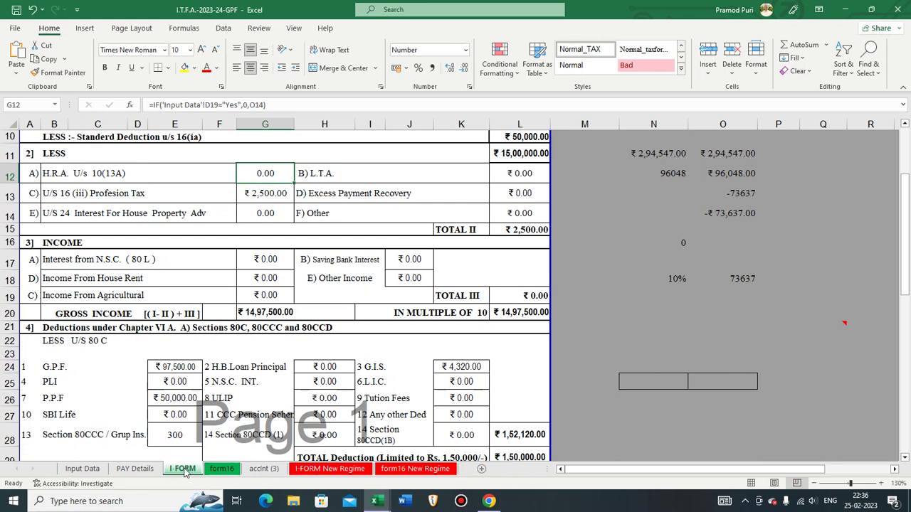
click(220, 472)
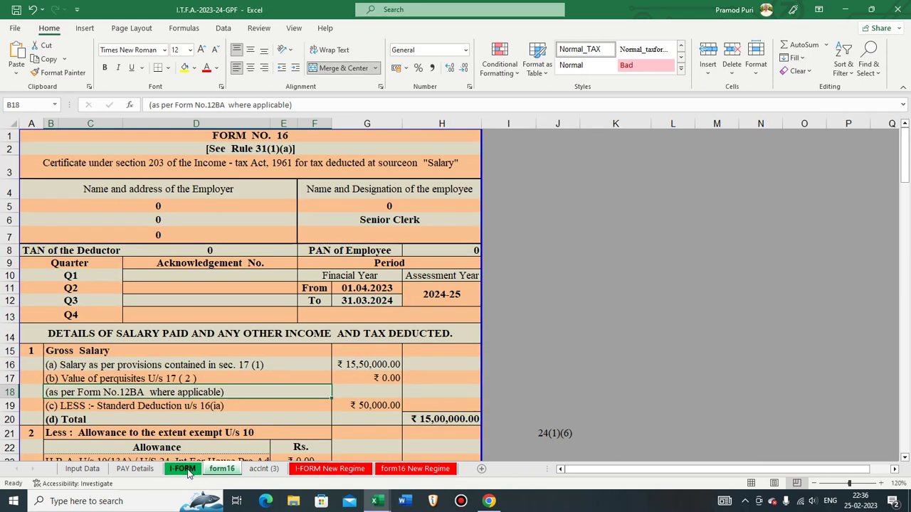
click(188, 473)
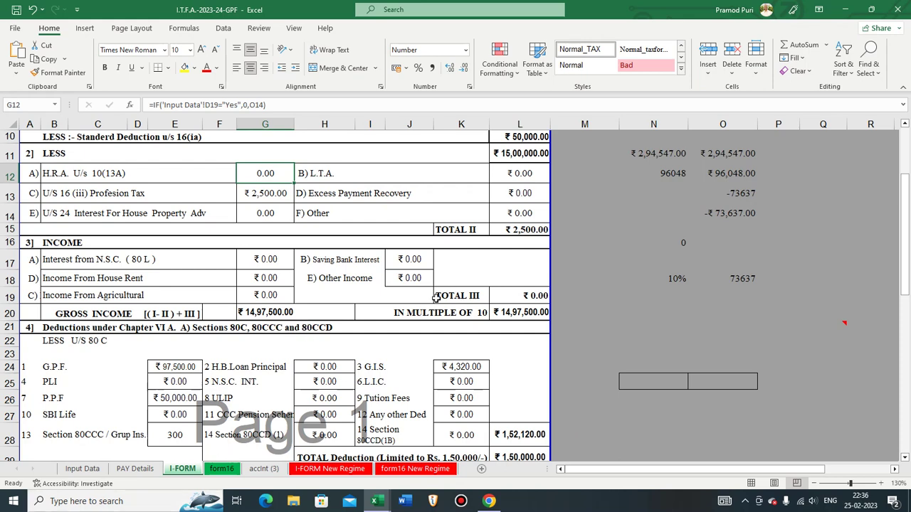
Step: Inspect the TOTAL I salary cell in I-FORM, then the same cell and the income section in I-FORM New Regime
scroll(436, 299, up, 3)
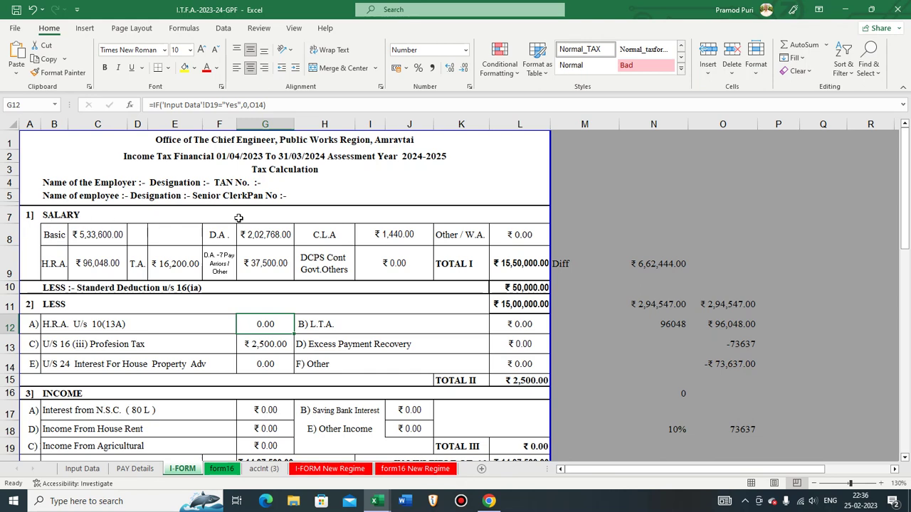
click(515, 254)
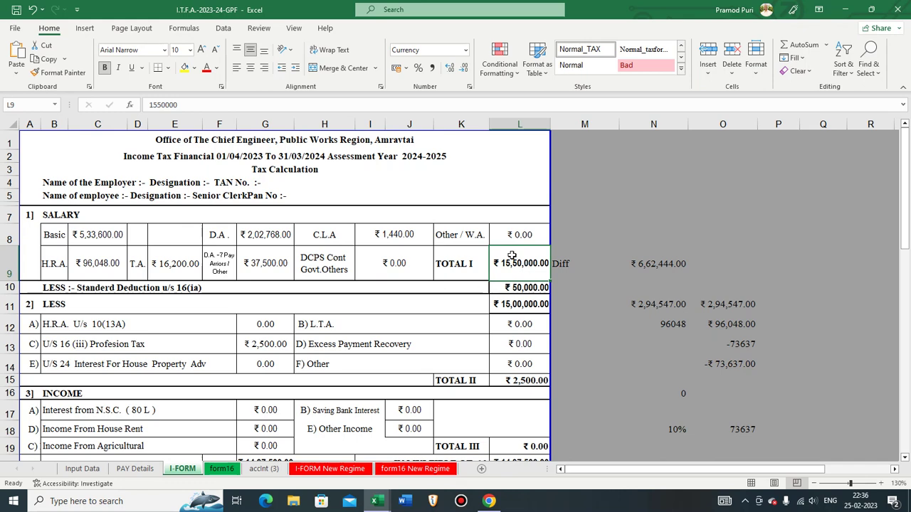
click(336, 471)
scroll(479, 271, up, 7)
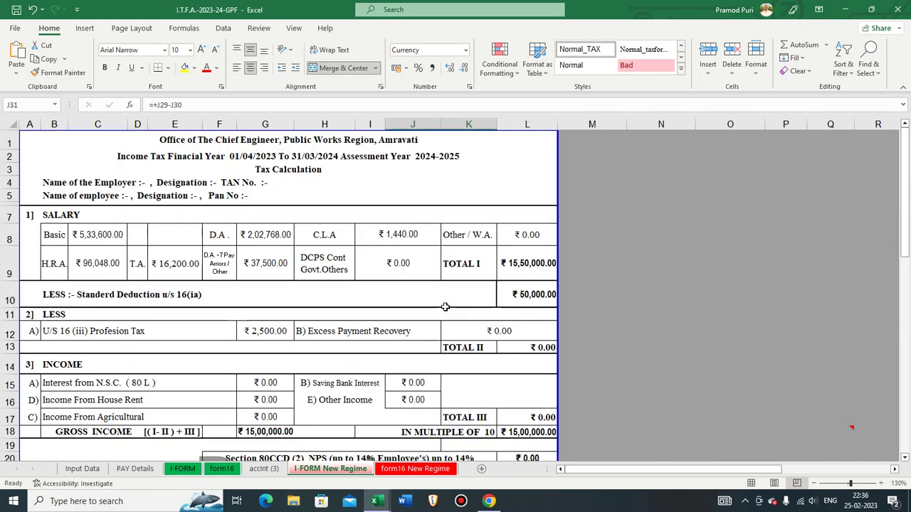
click(539, 266)
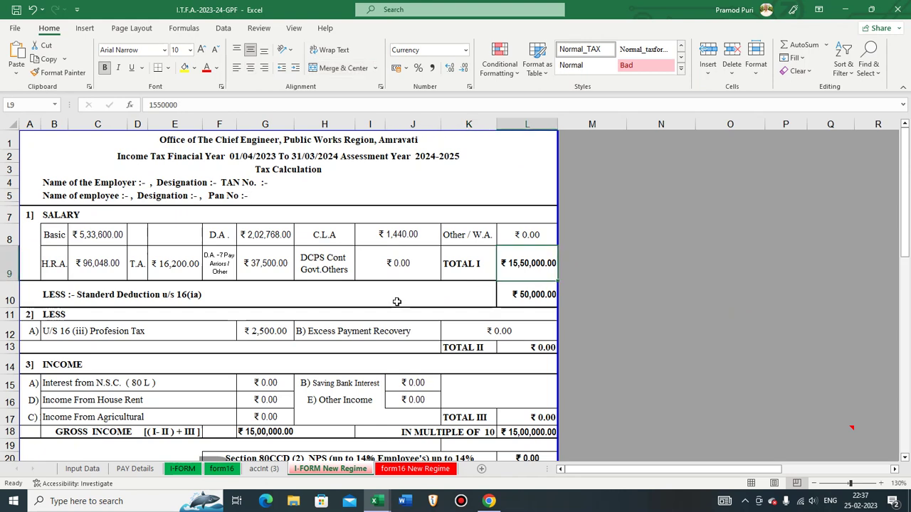
click(302, 366)
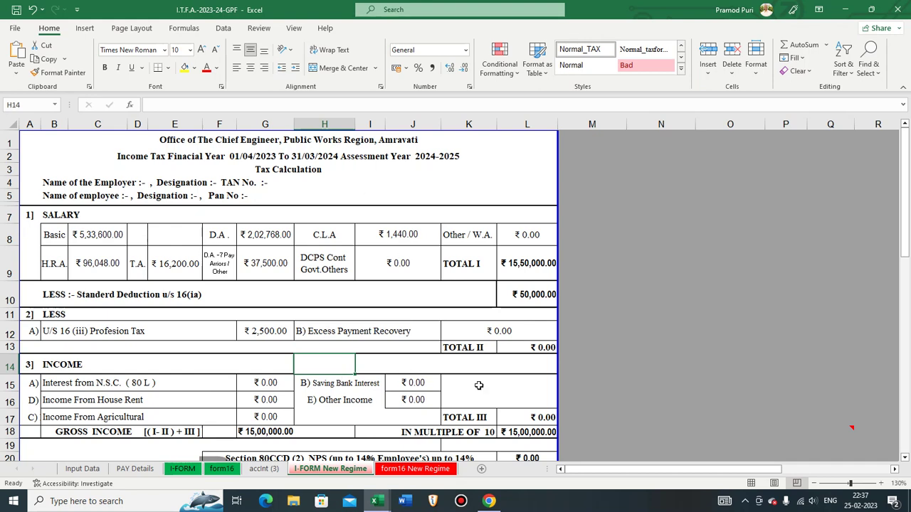
Step: Switch to Chrome, open the Income Tax 2023-24 post and review its workbook, tax calculator, budget and 80CCD links
click(488, 501)
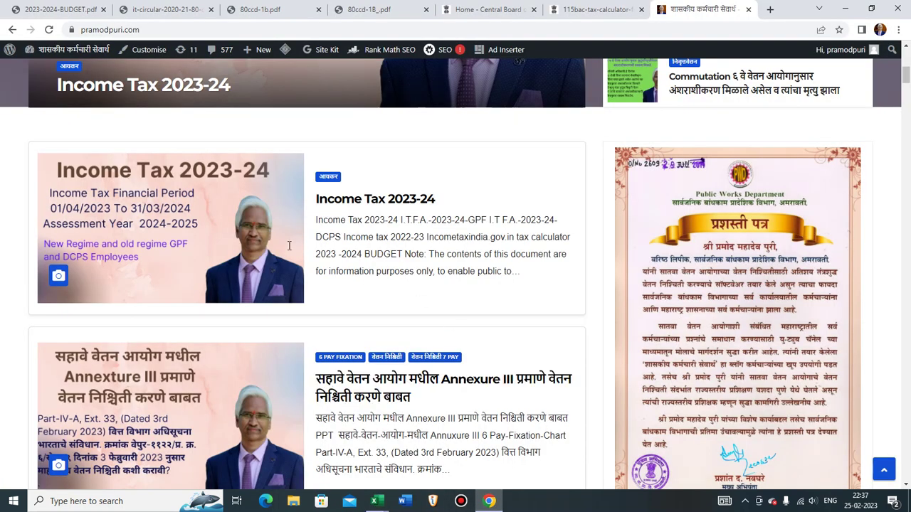
click(396, 203)
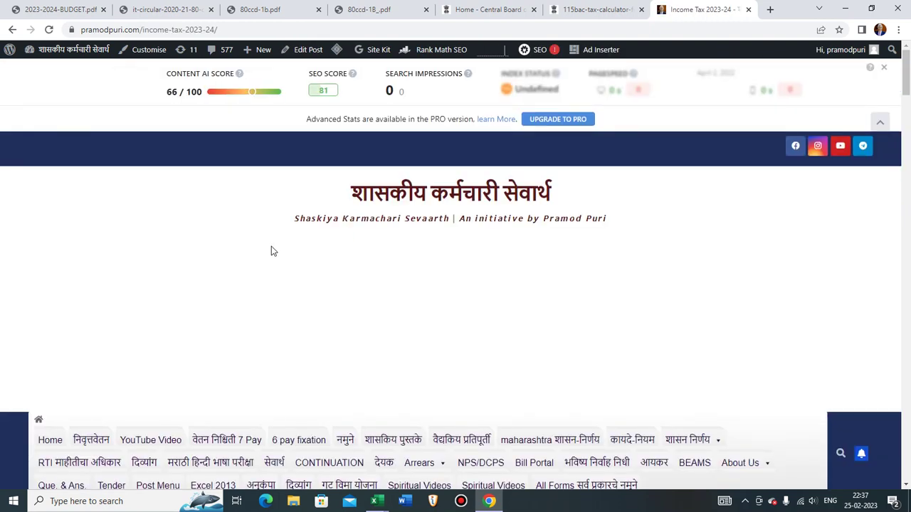
scroll(319, 317, down, 3)
scroll(298, 323, down, 8)
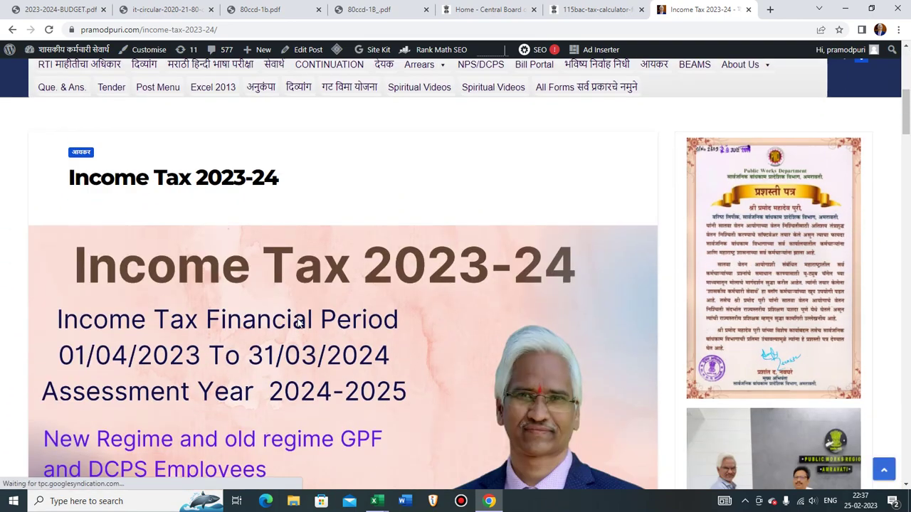
scroll(298, 323, down, 1)
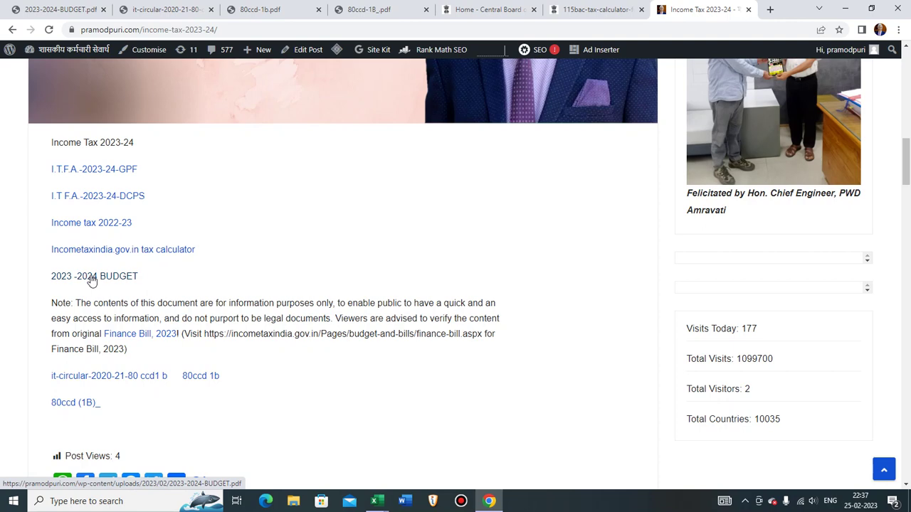
scroll(128, 349, down, 1)
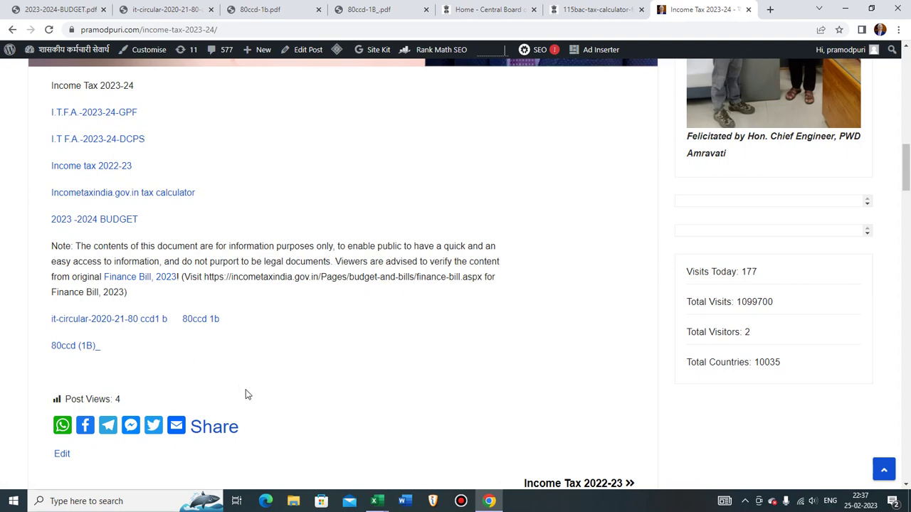
scroll(248, 395, up, 4)
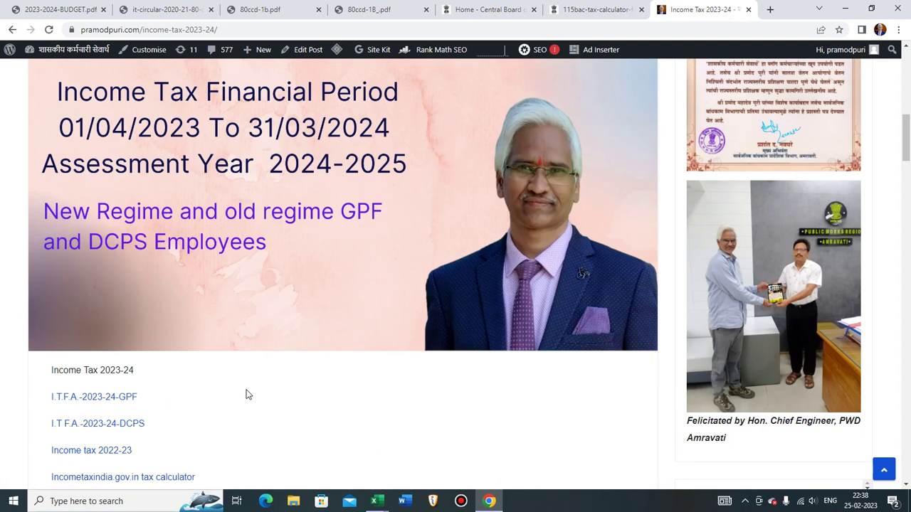
scroll(248, 394, up, 3)
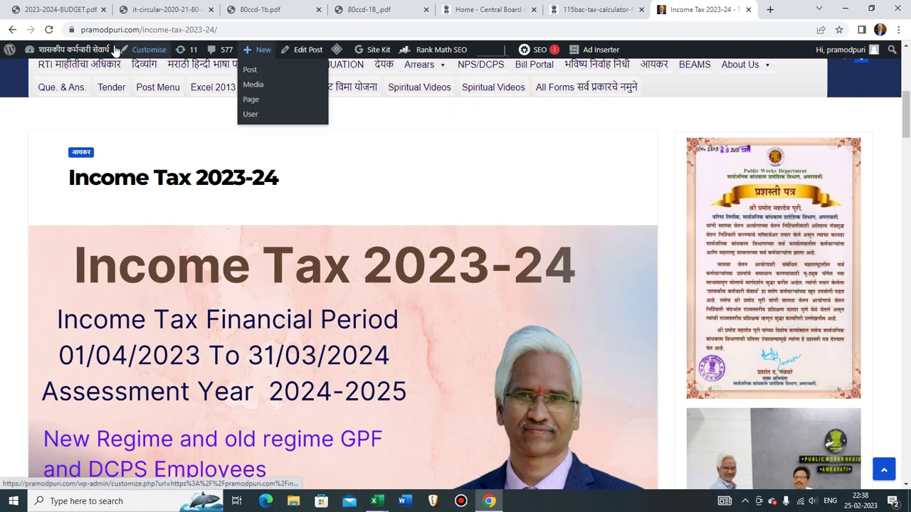
mouse_move(61, 11)
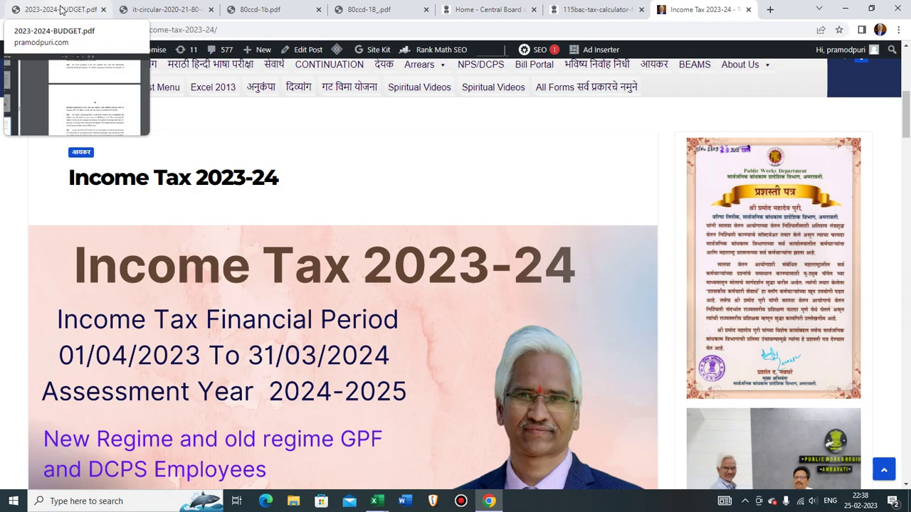
Step: Switch to the I.T-F.A.-2023-24-DCPS workbook in Excel and check the DCPS entry in Input Data
click(384, 503)
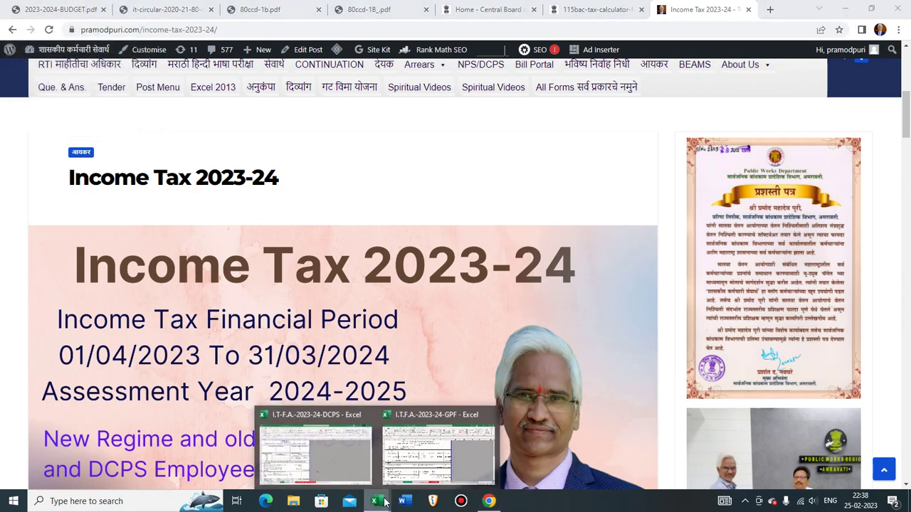
click(420, 459)
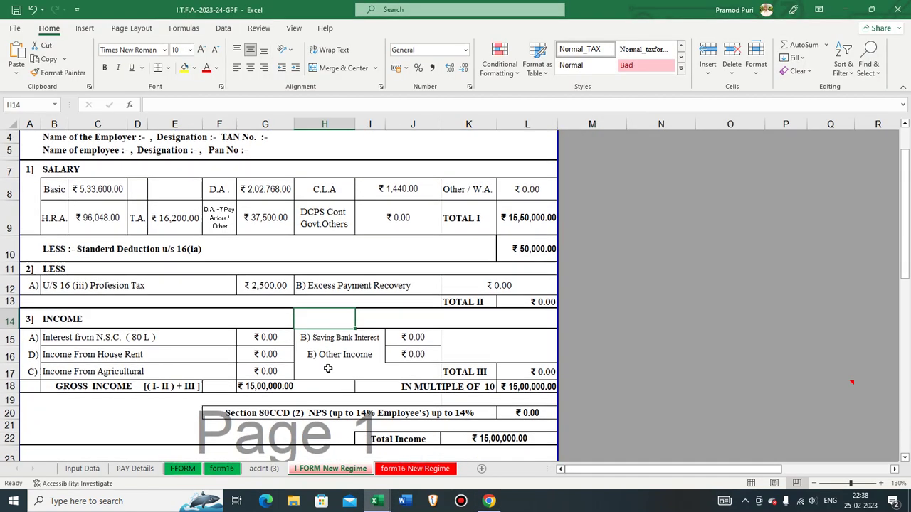
click(377, 501)
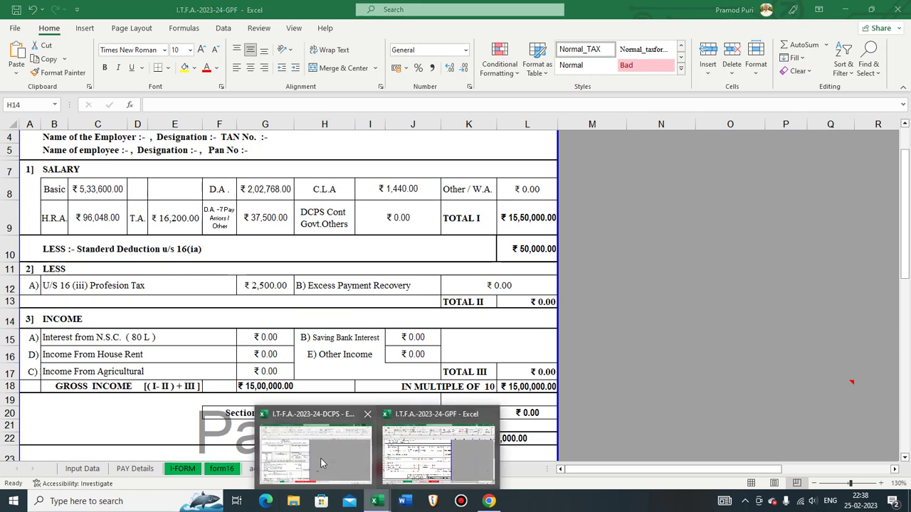
click(321, 463)
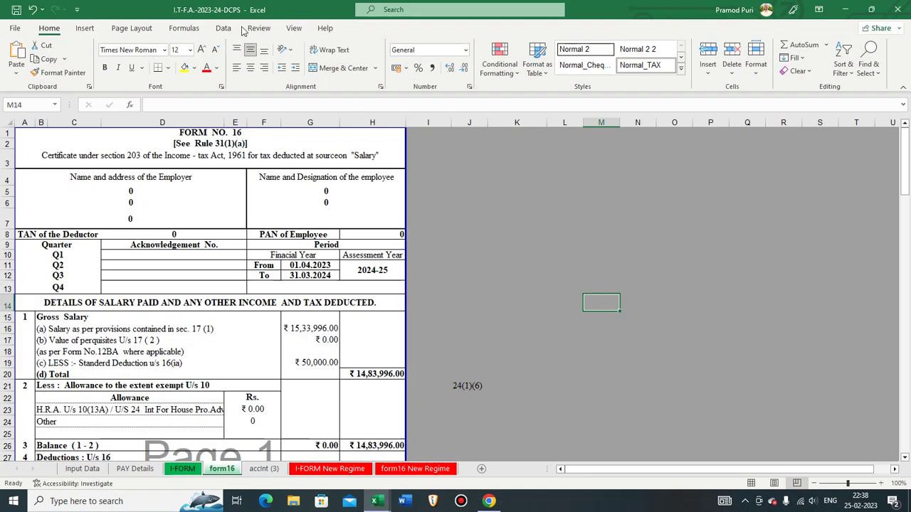
click(85, 469)
scroll(287, 382, down, 4)
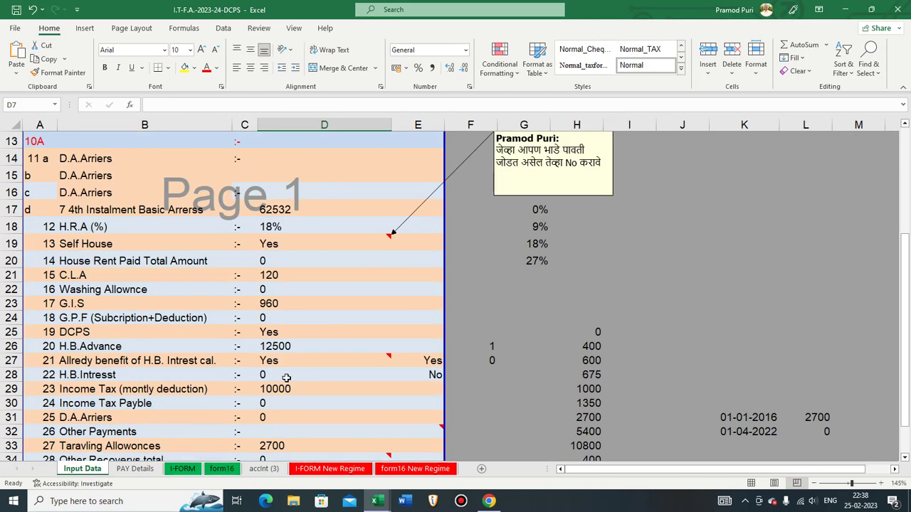
click(277, 333)
Step: Open PAY Details and examine the formula of the Mar-23 DCPS government contribution cell, leaving it unchanged
key(ctrl+Page_Down)
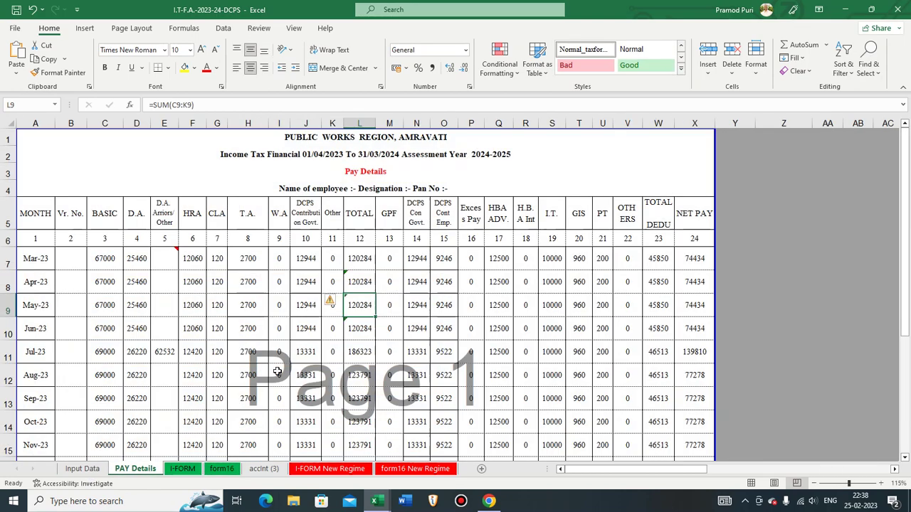
double_click(306, 259)
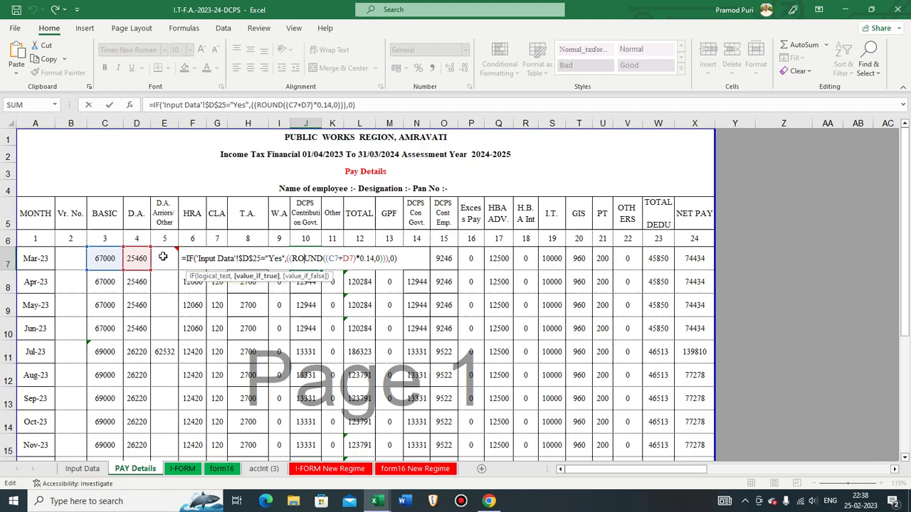
mouse_move(163, 257)
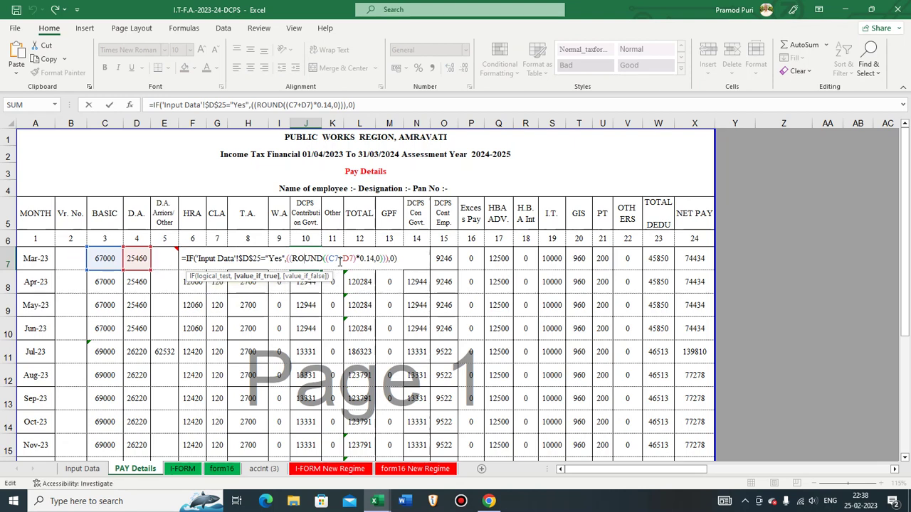
key(Escape)
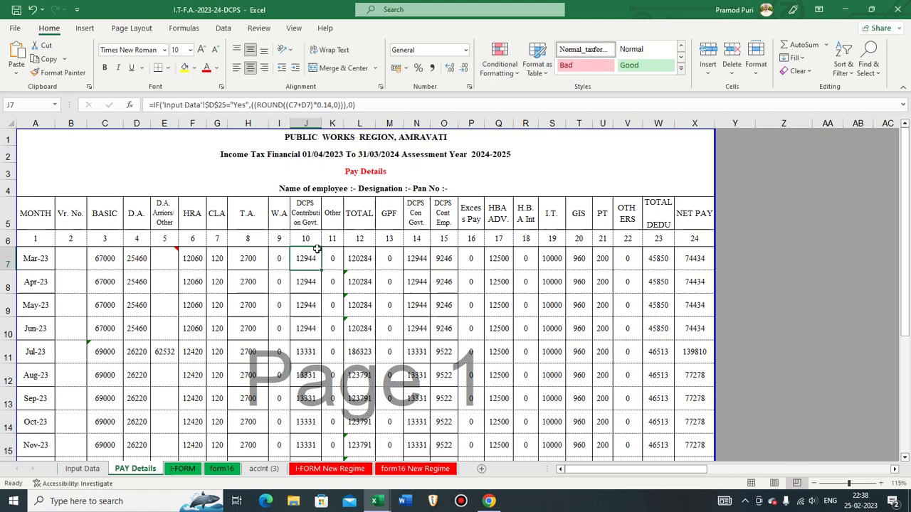
Step: Open the DCPS workbook's I-FORM sheet and review the TOTAL I salary formula and the income and Chapter VI A sections
click(186, 470)
scroll(362, 331, up, 12)
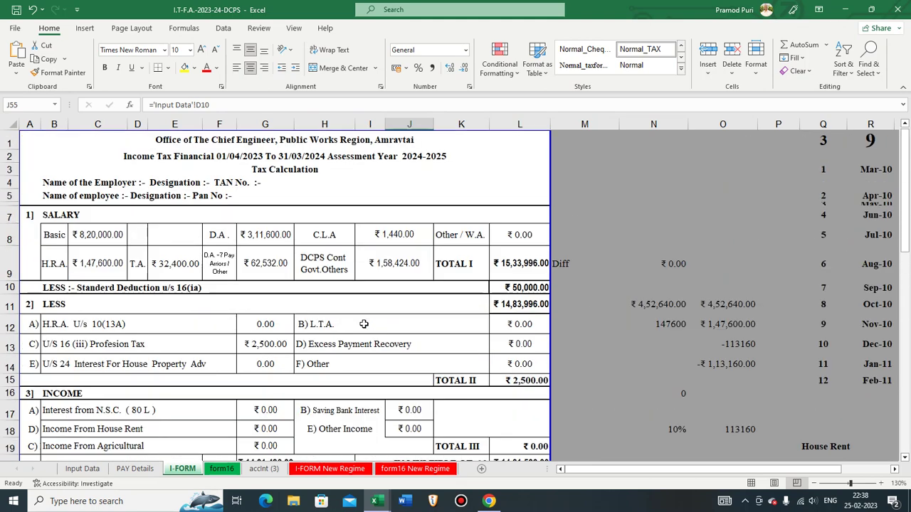
click(539, 263)
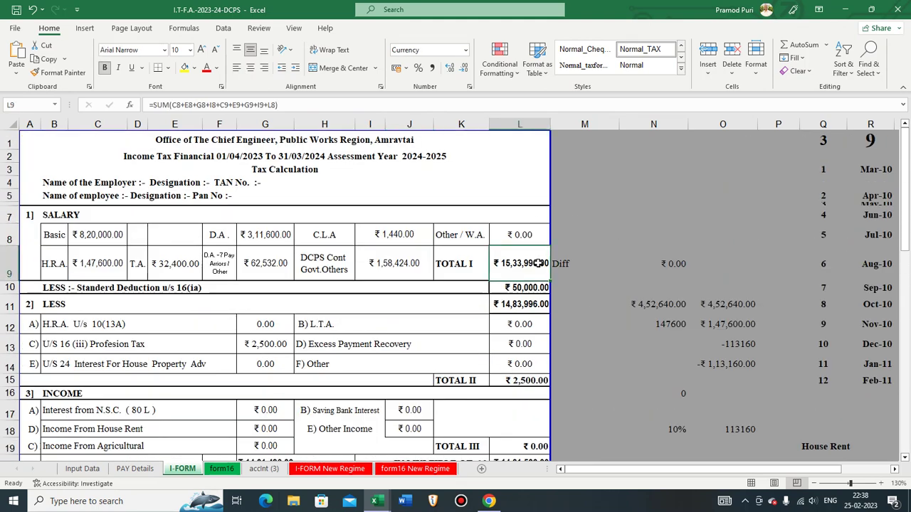
scroll(422, 340, down, 4)
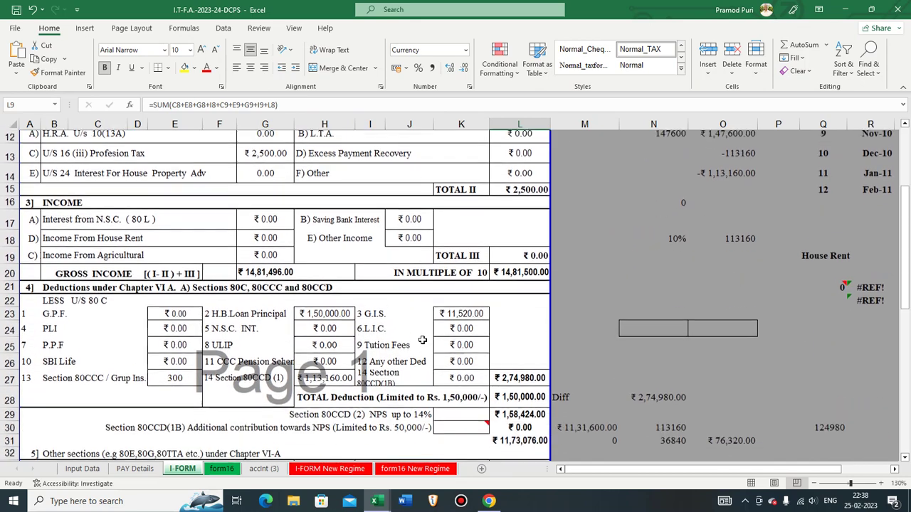
scroll(422, 340, down, 1)
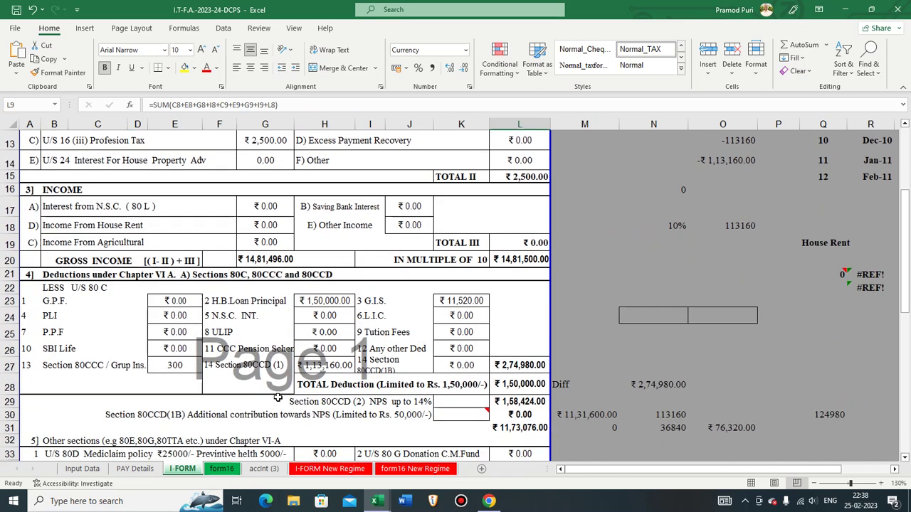
Step: Inspect the Section 80CCD (1) amount and the Section 80CCD (2) NPS up to 14% row with its amount formula
click(258, 369)
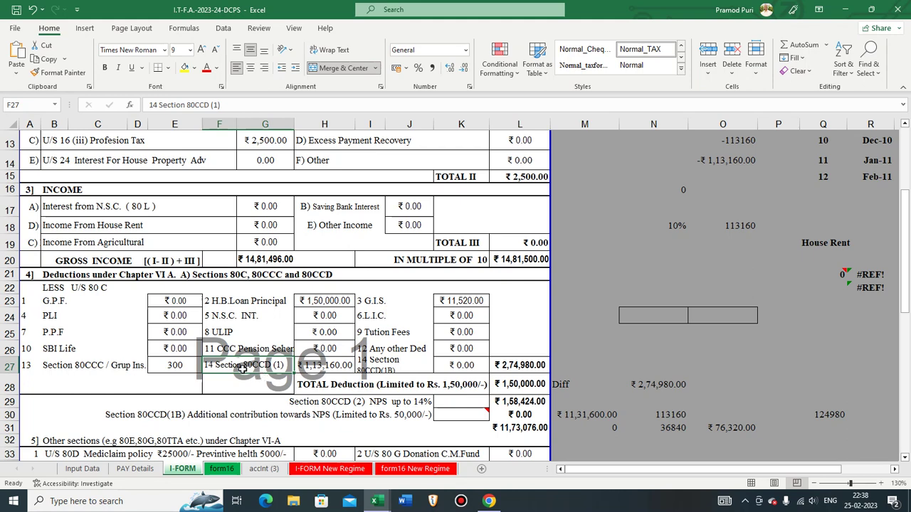
click(329, 368)
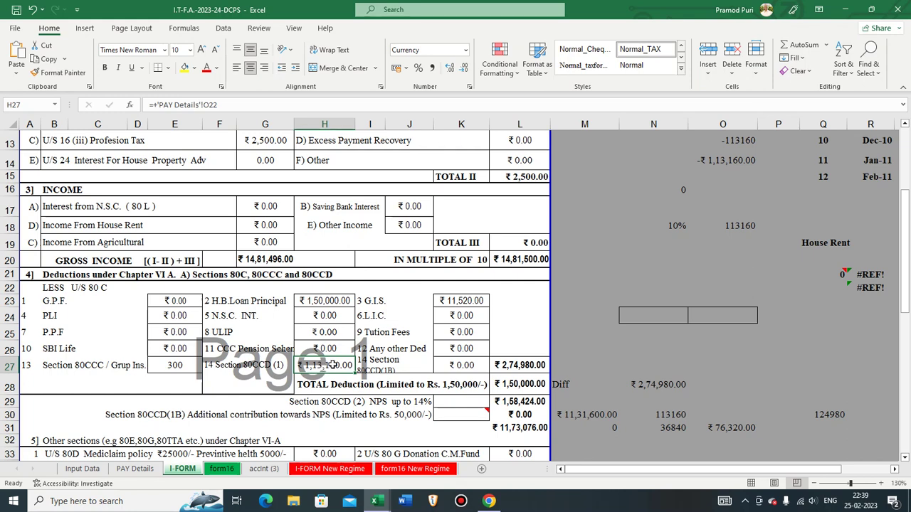
scroll(332, 365, down, 1)
click(350, 351)
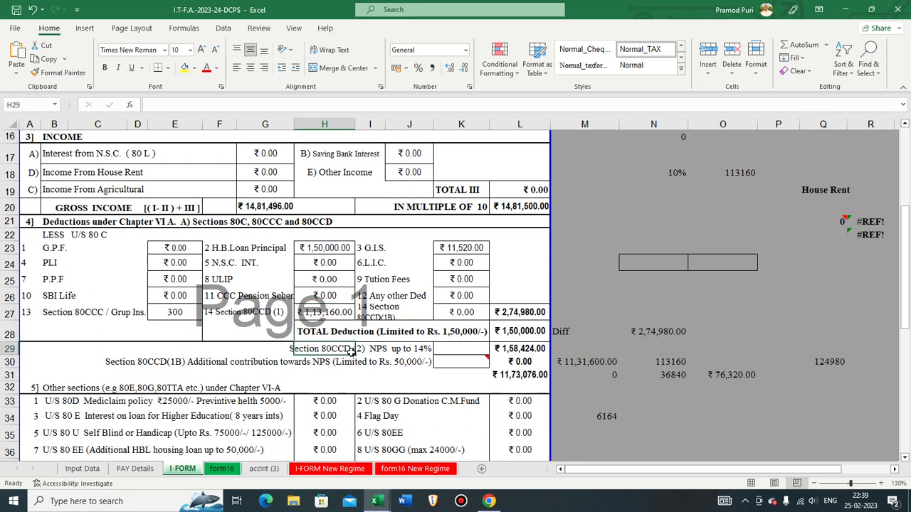
click(362, 352)
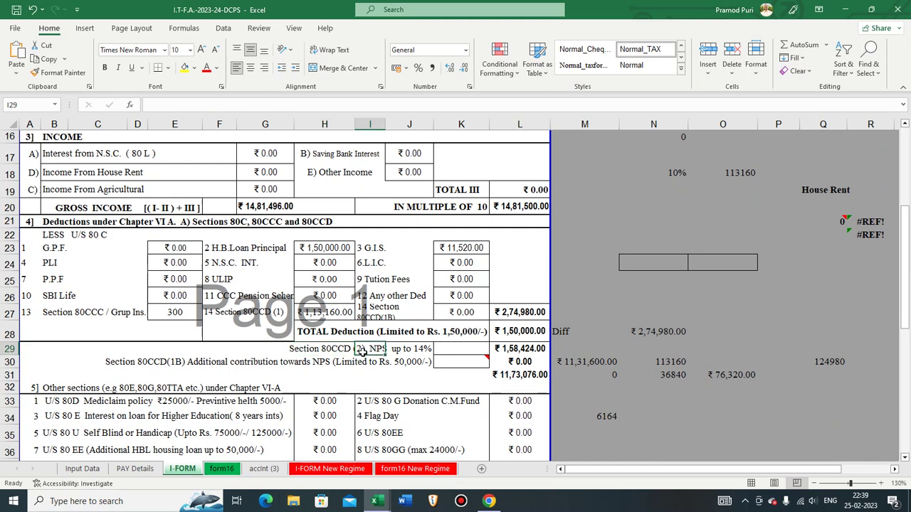
click(422, 354)
click(519, 348)
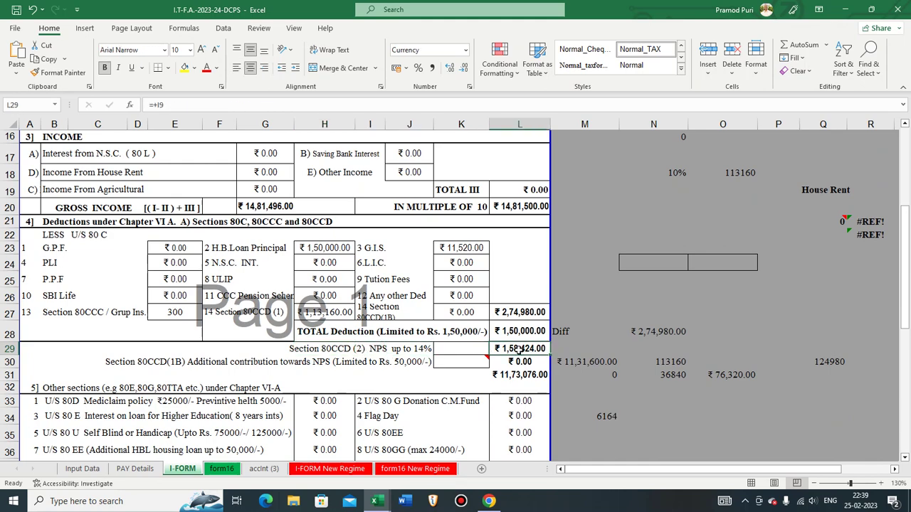
Step: Trace the DCPS Cont Govt. salary amount to the Section 80CCD (2) deduction and inspect the 80C deductions sum in row 27
scroll(518, 348, up, 5)
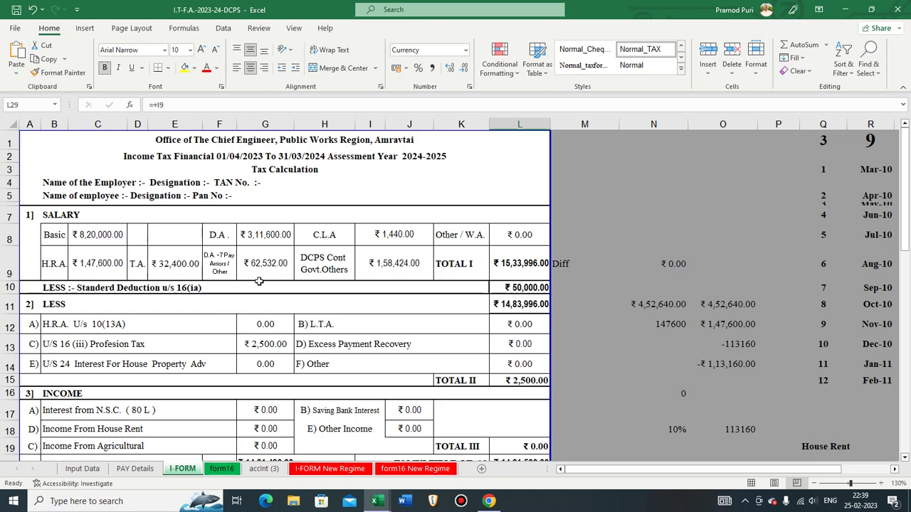
click(394, 264)
scroll(450, 359, down, 5)
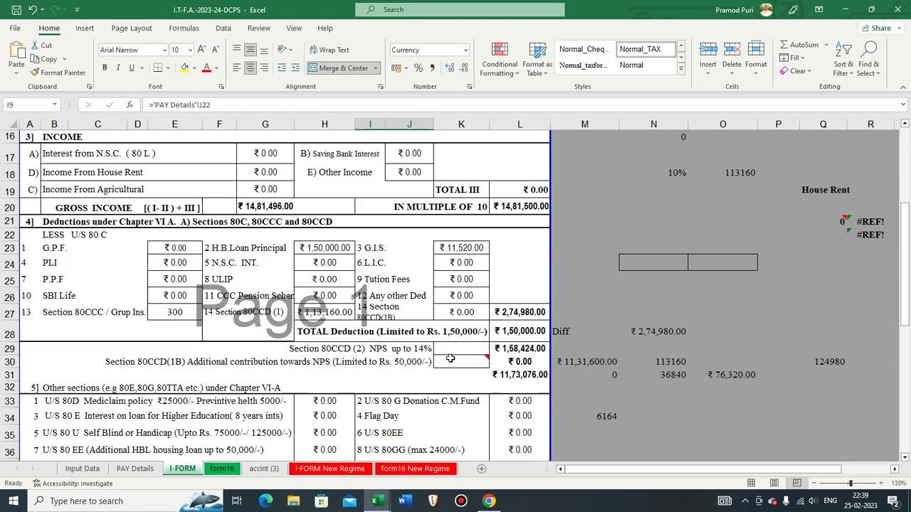
scroll(484, 356, down, 1)
click(521, 350)
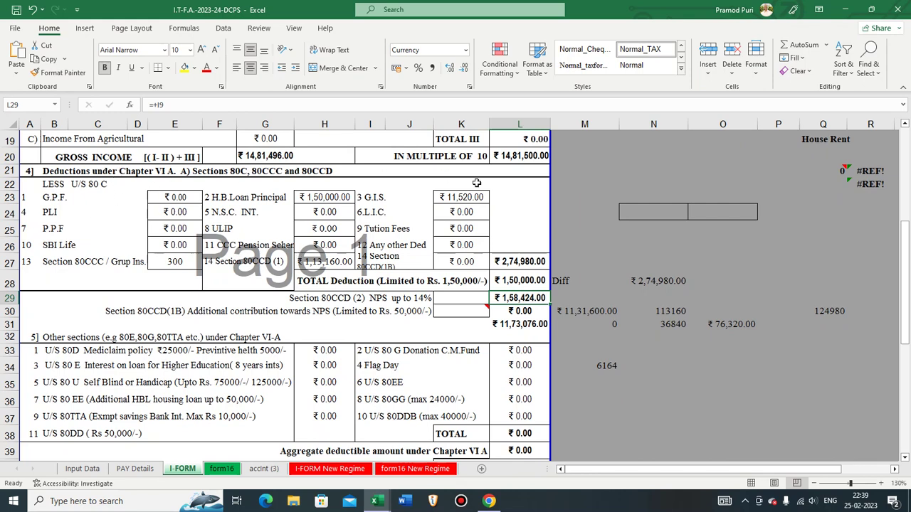
click(507, 262)
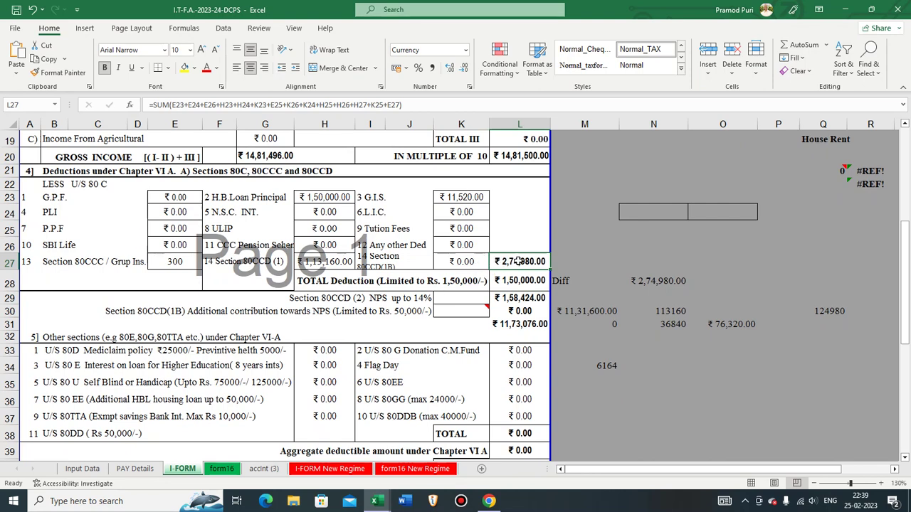
Step: Compare the Section 80CCD (1) entry in row 27 with the Section 80CCD(1B) additional NPS contribution row and its amount formula
click(319, 263)
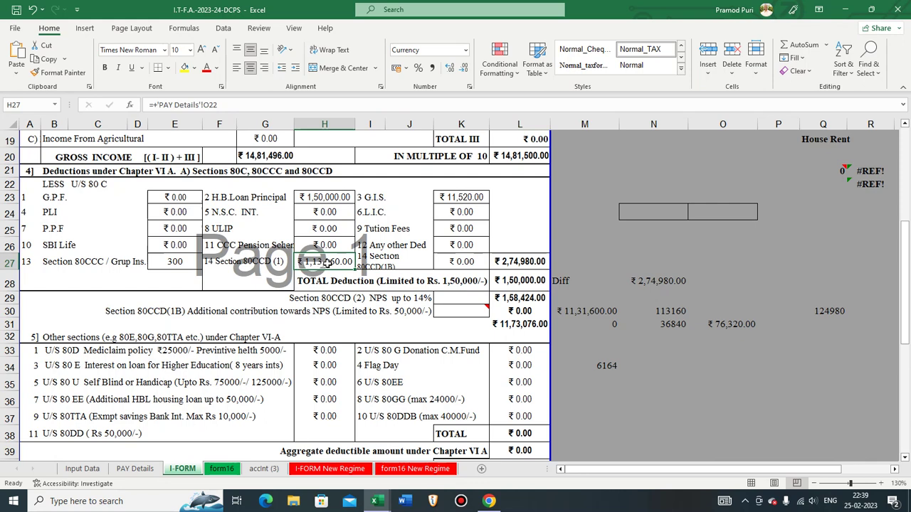
click(529, 312)
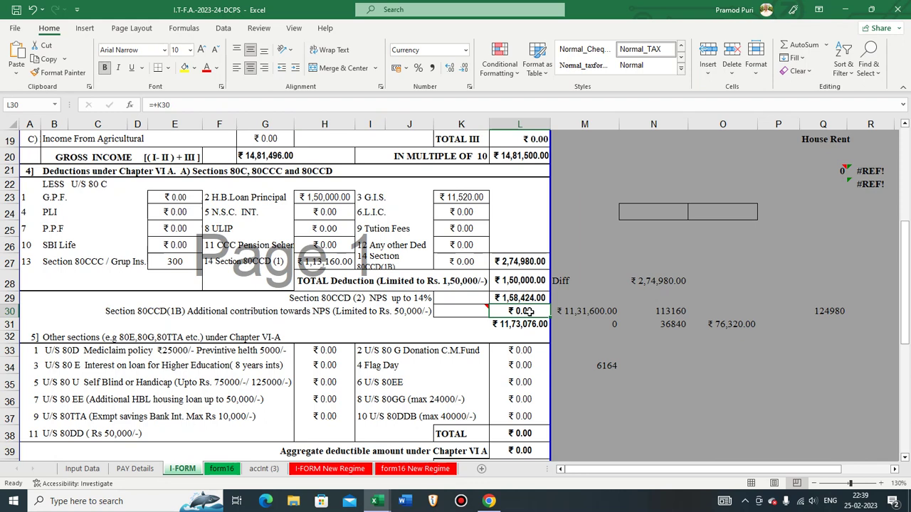
click(158, 313)
click(273, 263)
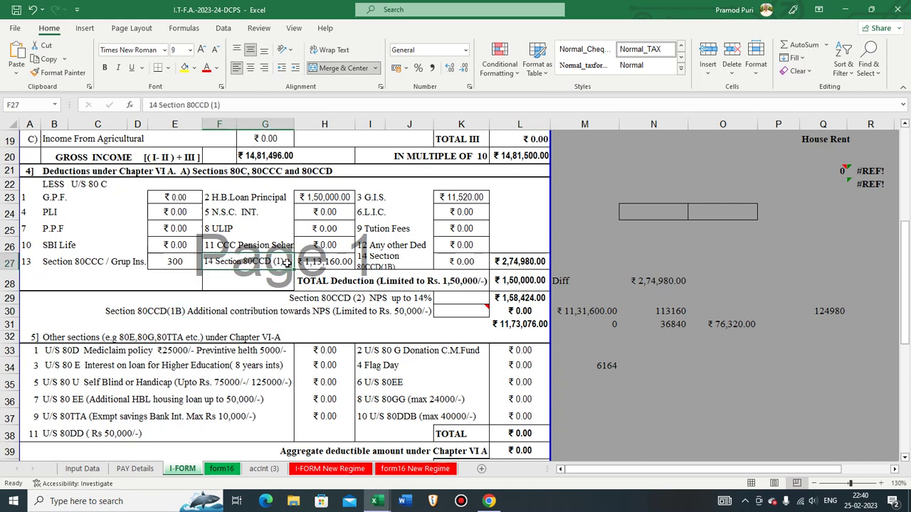
click(176, 314)
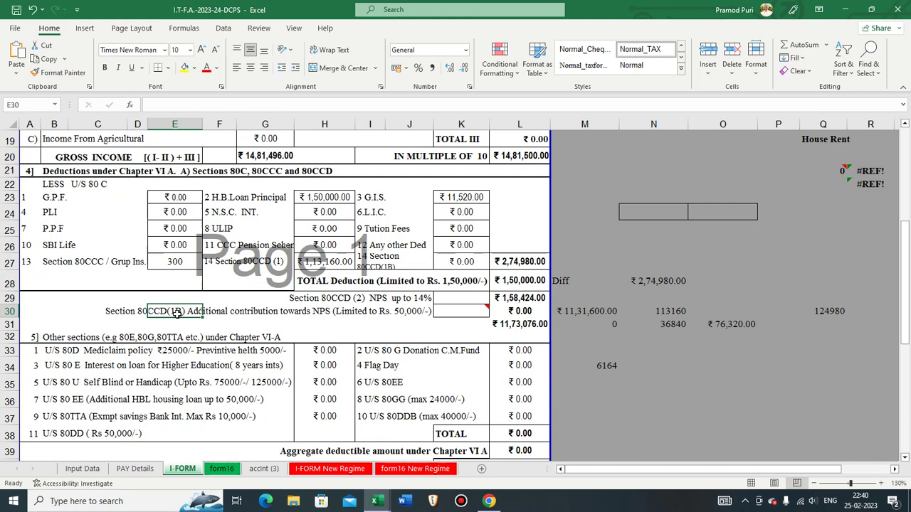
click(279, 256)
Step: Examine the Section 80CCD (2) NPS up to 14% amount alongside the Section 80CCD (1) amount and the row 27 deductions sum
click(411, 296)
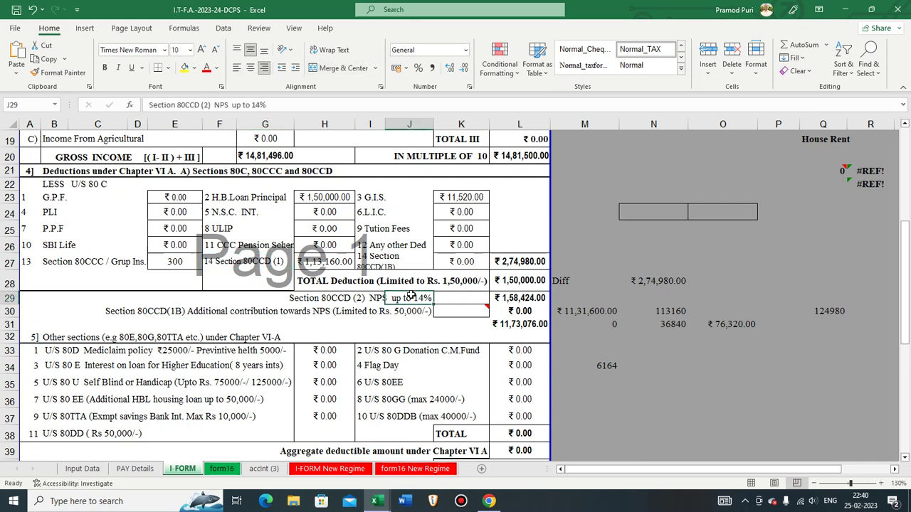
click(527, 298)
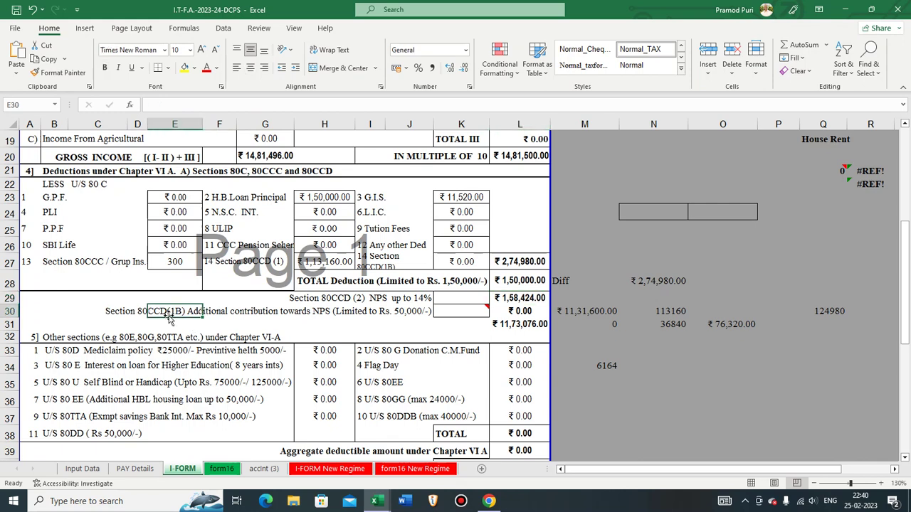
click(339, 262)
click(150, 313)
click(333, 262)
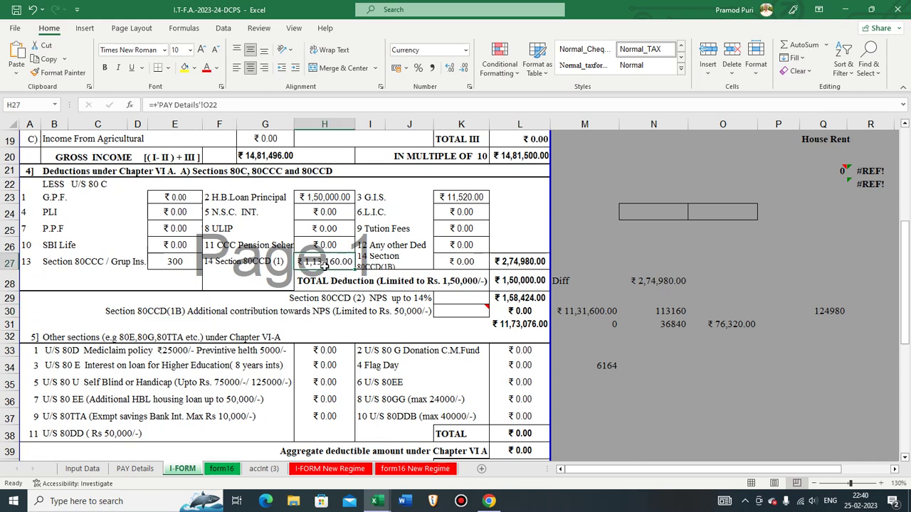
click(518, 264)
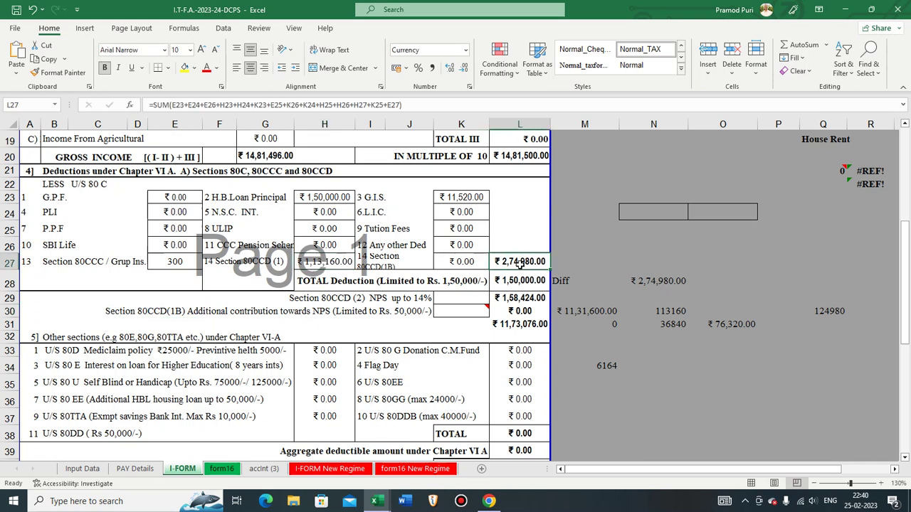
click(327, 263)
click(525, 300)
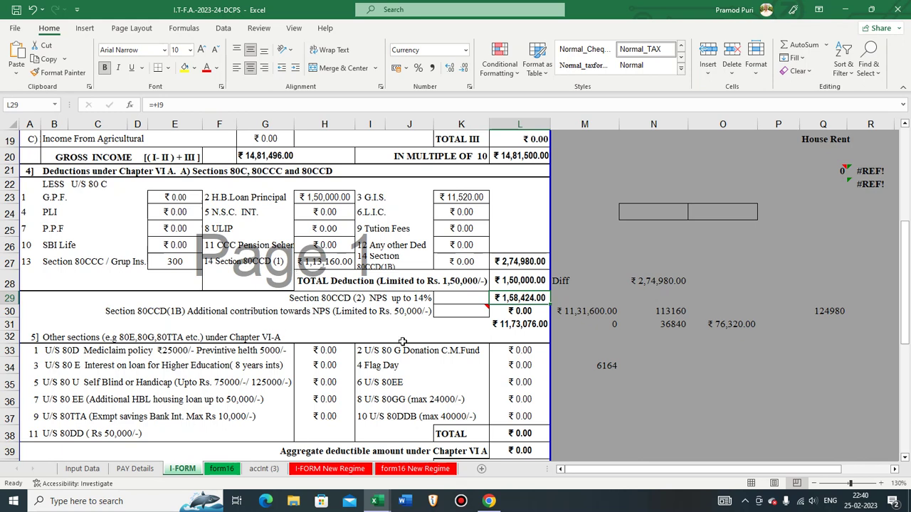
Step: Recheck the Section 80CCD(1B) amount in L30 against the Section 80CCD (1) contribution in row 27
click(160, 314)
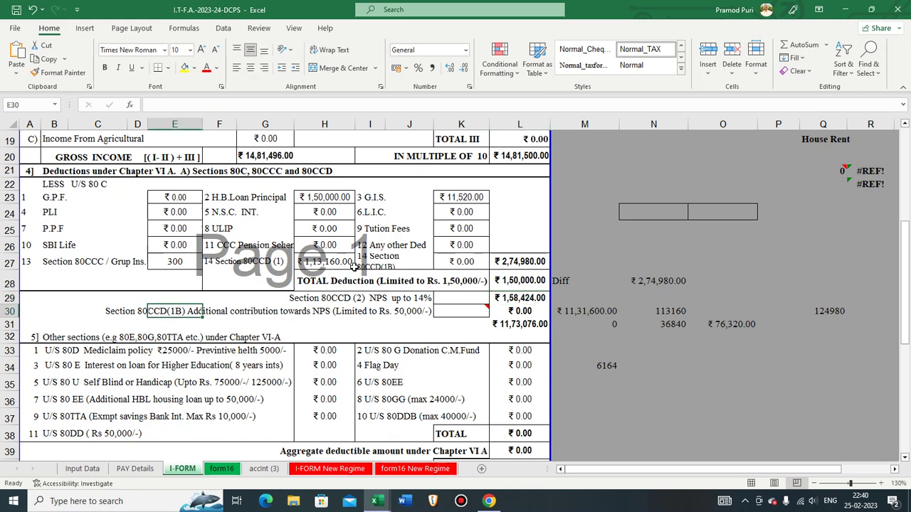
click(349, 265)
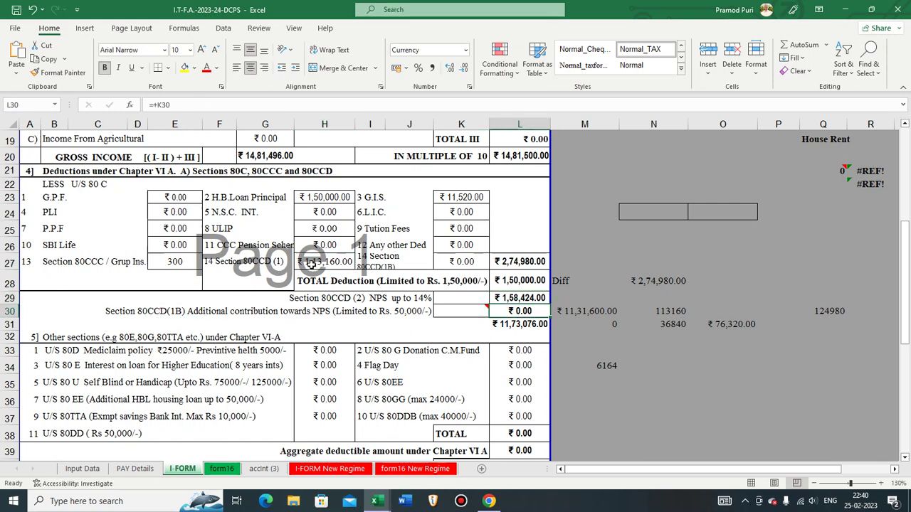
click(523, 310)
click(263, 260)
click(538, 314)
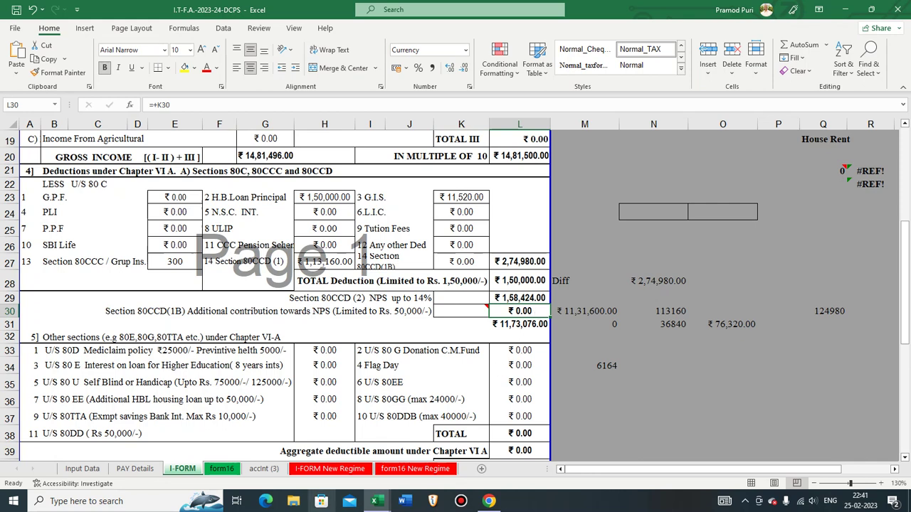
Step: Switch to Chrome and read the 80ccd-1b.pdf circular's rules on the 80CCD(1), 80CCD(1B) and 80CCD(2) deductions
click(497, 505)
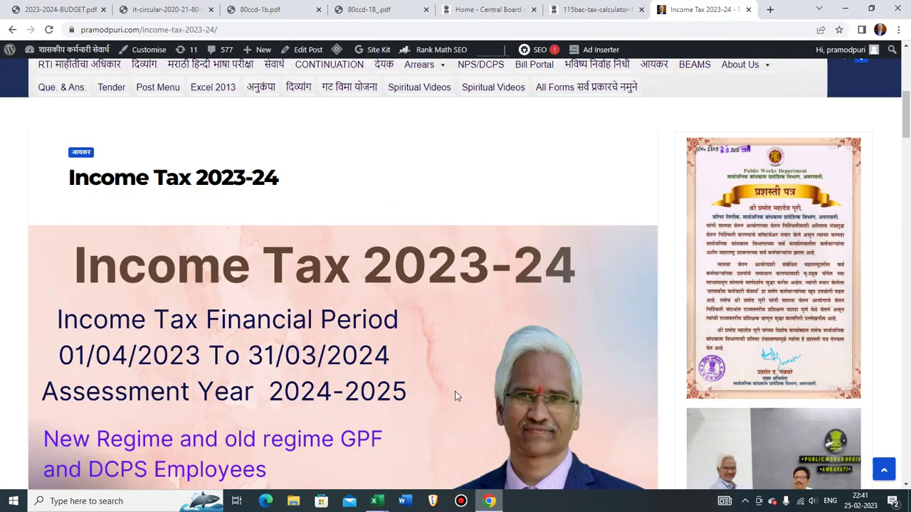
click(63, 10)
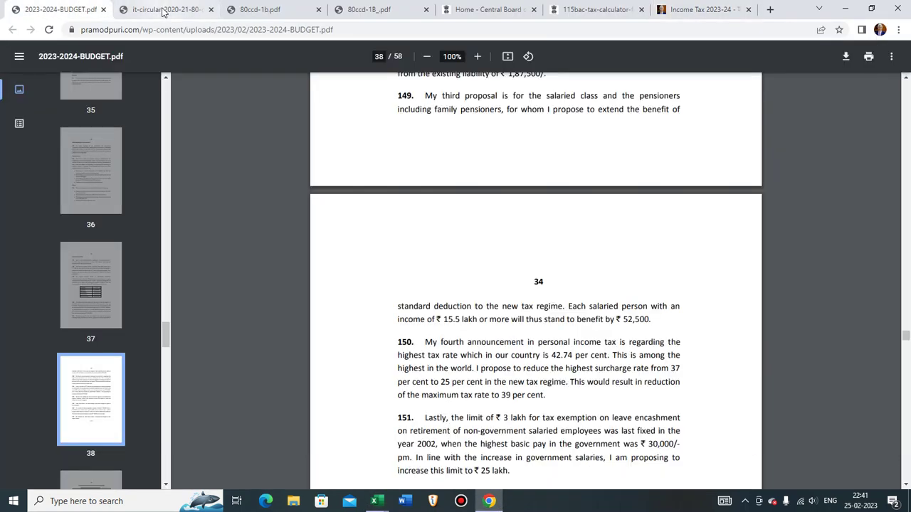
click(164, 10)
click(260, 10)
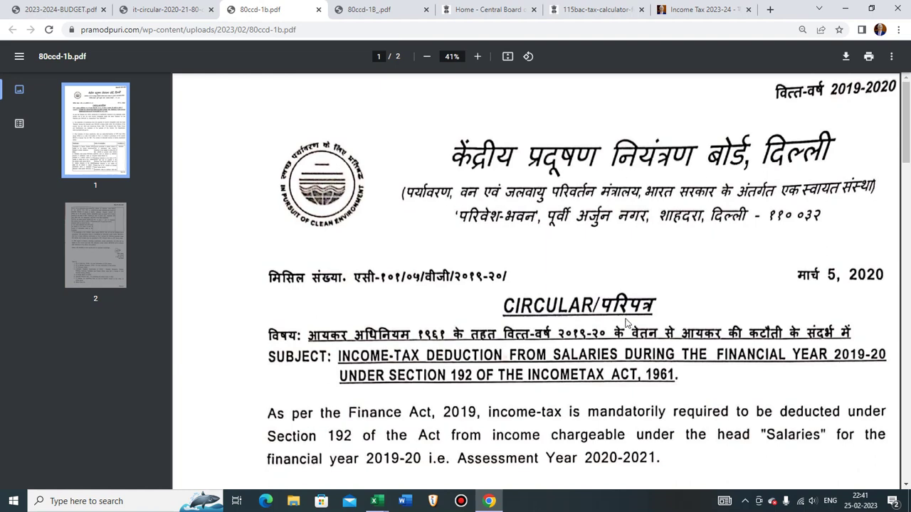
scroll(510, 399, down, 7)
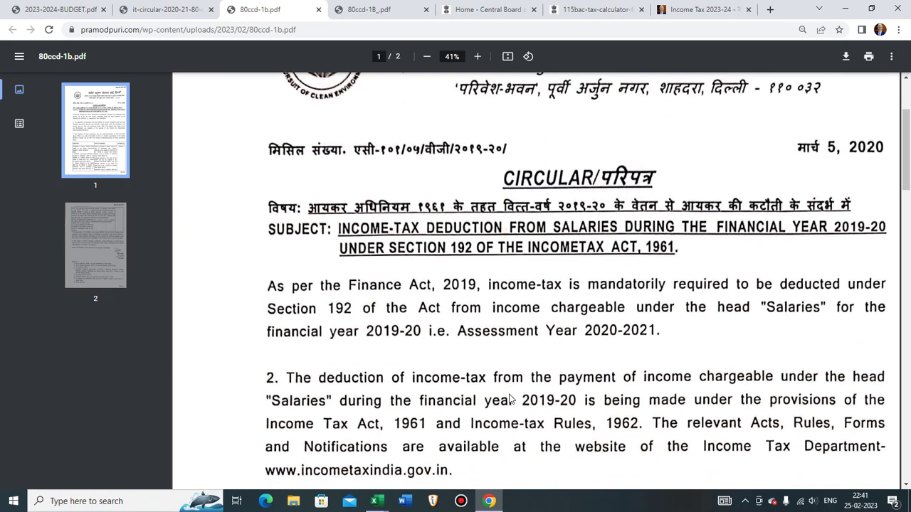
scroll(510, 399, down, 3)
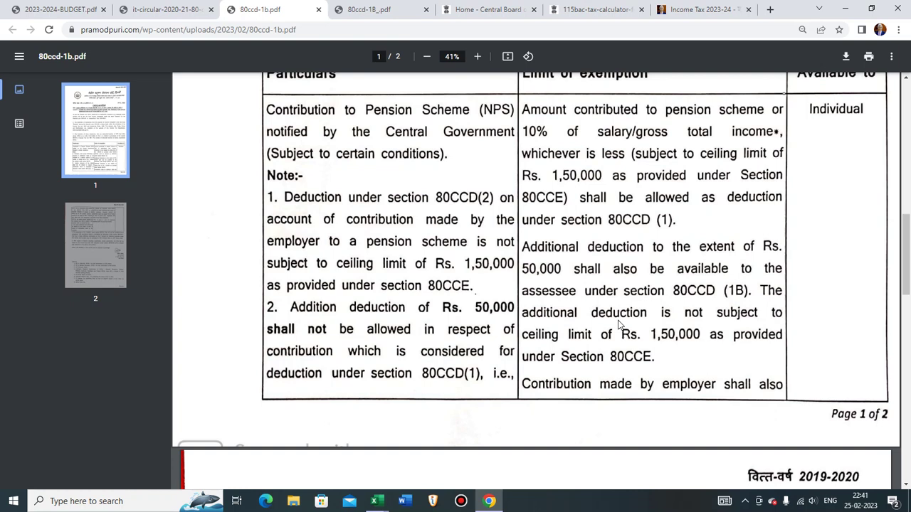
scroll(621, 320, down, 4)
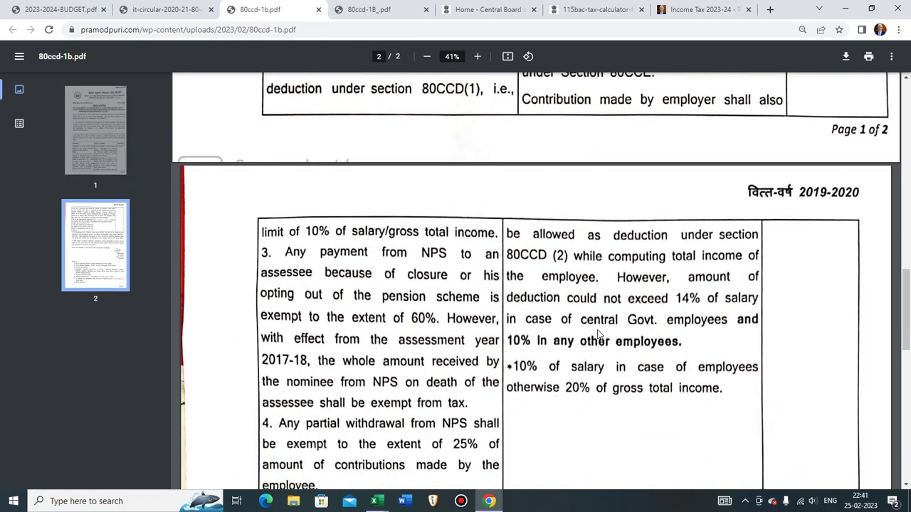
scroll(577, 348, down, 4)
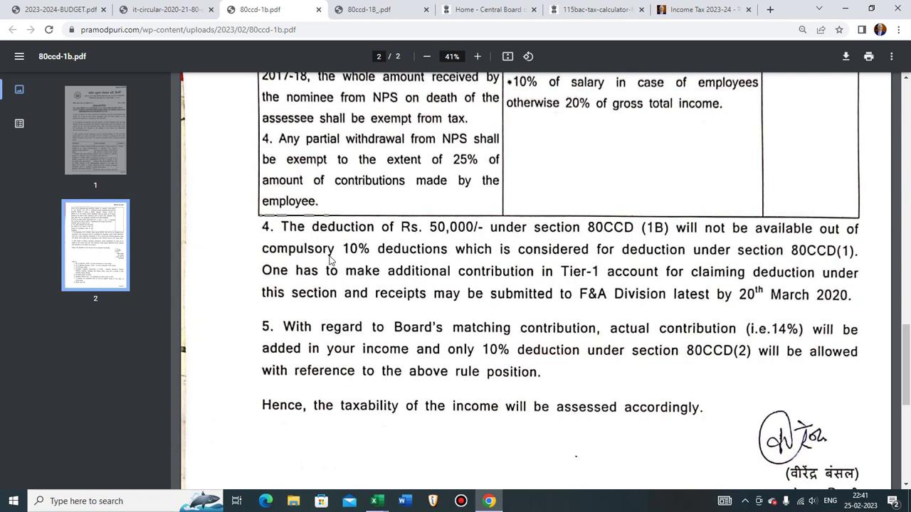
scroll(329, 261, down, 1)
scroll(329, 261, up, 2)
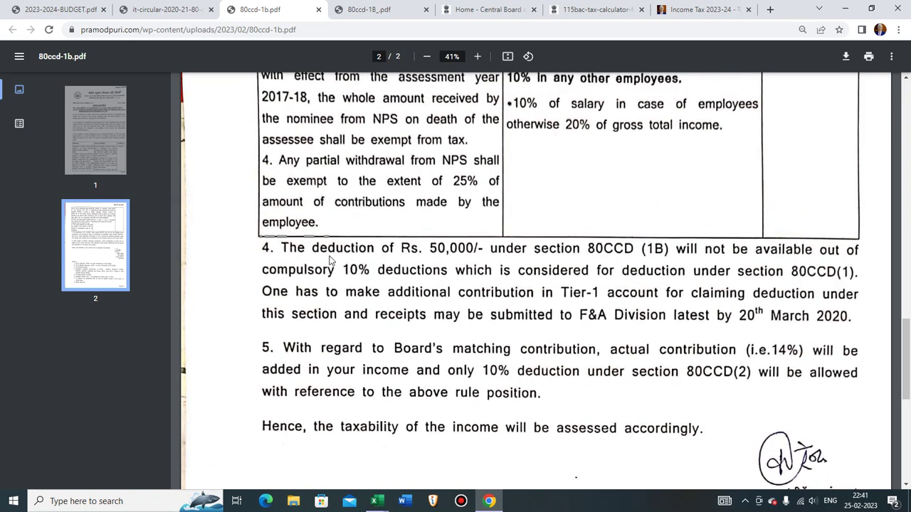
Step: Read the questions and answers on claiming NPS contributions under 80CCD(1B) in the 80ccd-1B_.pdf RTI reply
click(387, 10)
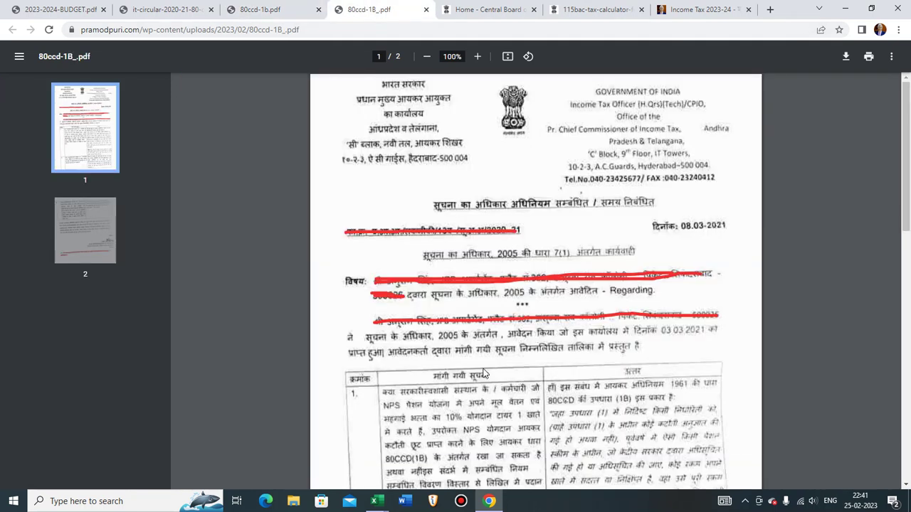
scroll(482, 373, down, 1)
scroll(483, 373, down, 2)
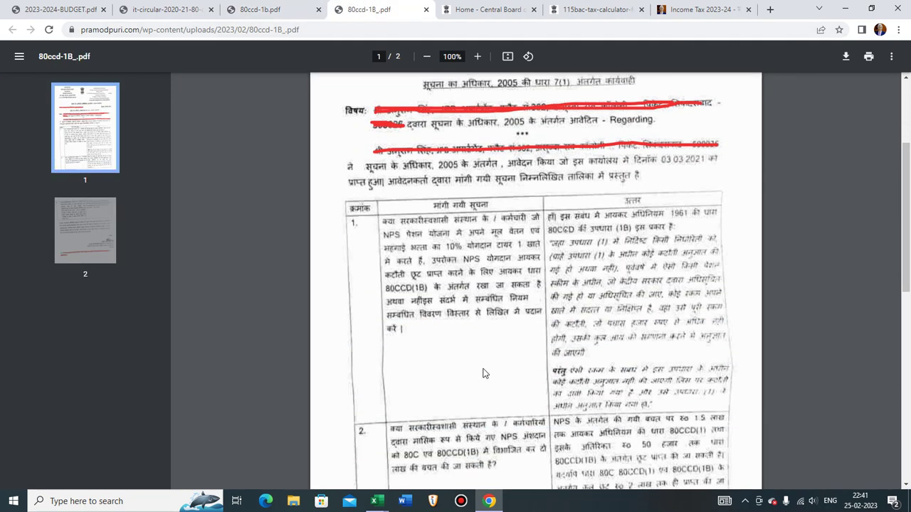
scroll(569, 365, down, 2)
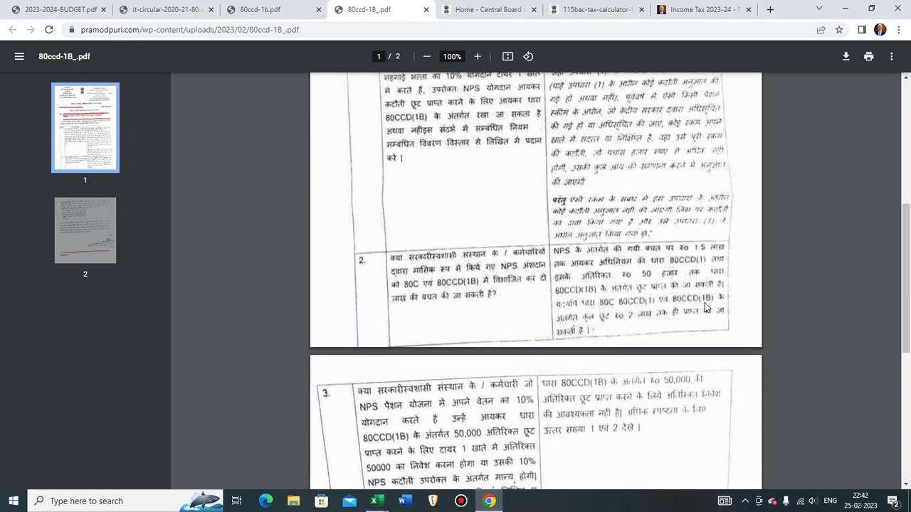
scroll(616, 342, down, 3)
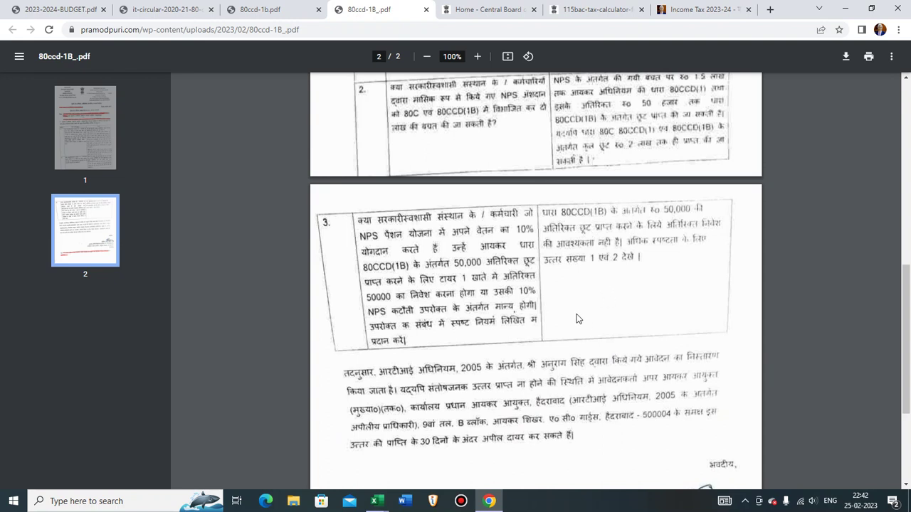
scroll(569, 326, down, 1)
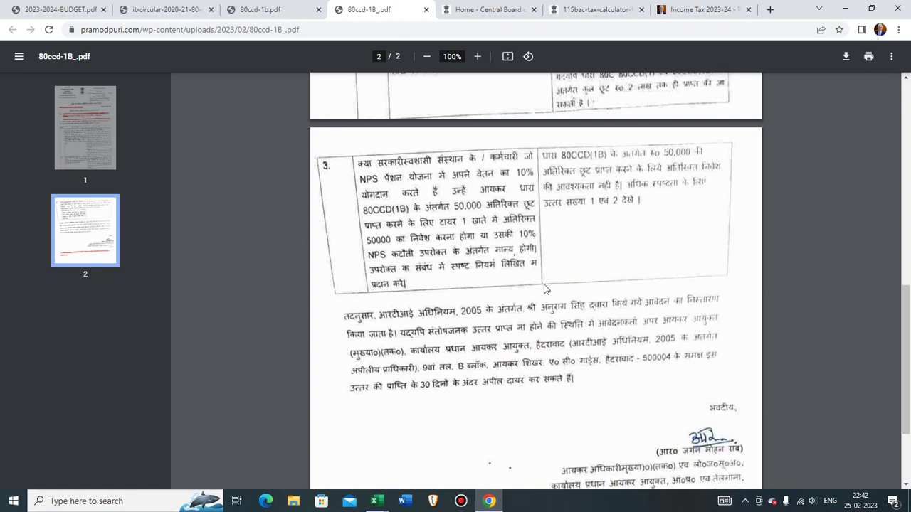
scroll(535, 316, up, 1)
scroll(535, 316, up, 3)
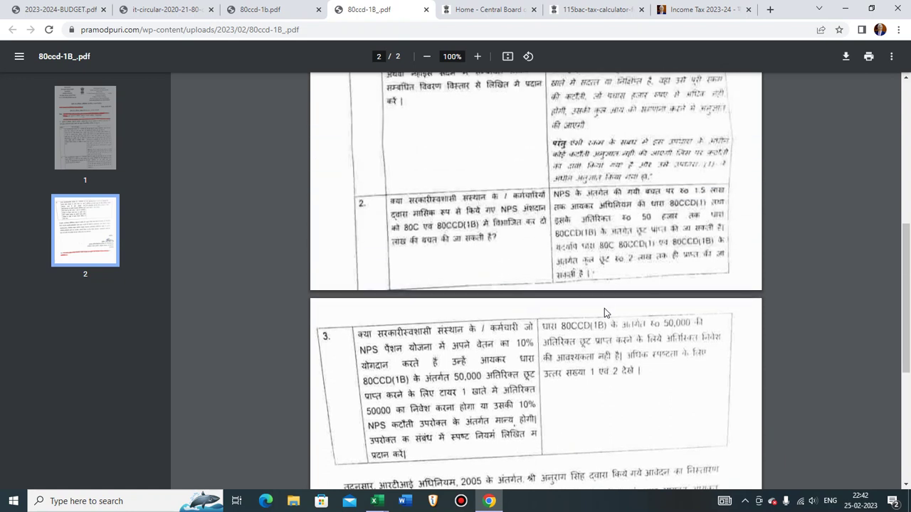
scroll(604, 313, up, 1)
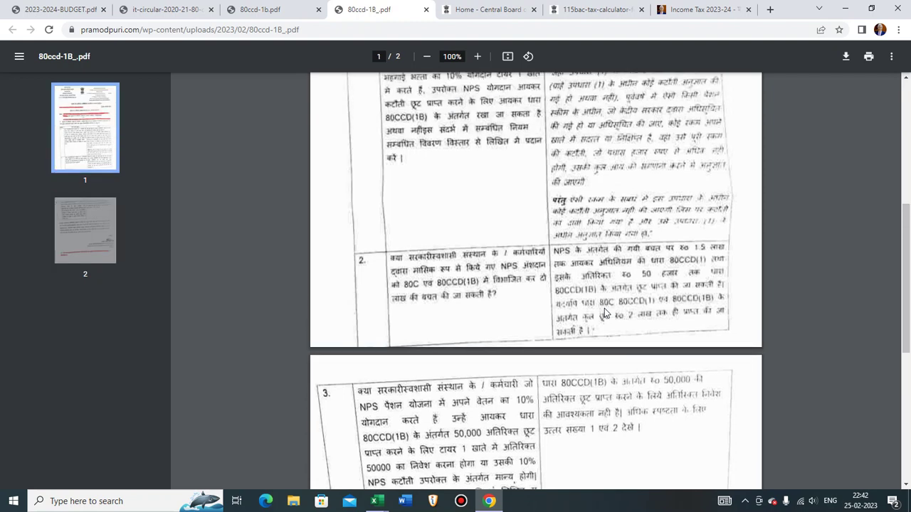
scroll(573, 353, up, 2)
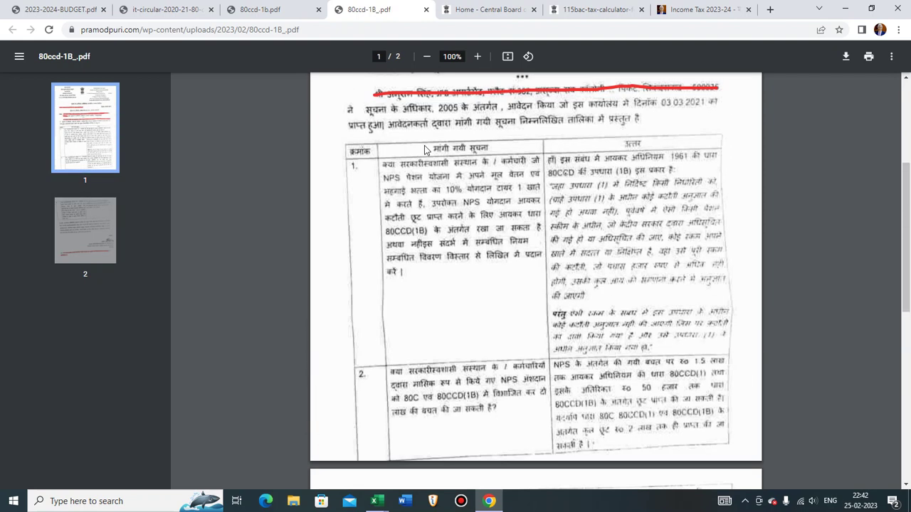
Step: View the Income Tax Department's regime comparison calculator, and inspect the DCPS Cont and TOTAL I cells in the GPF workbook's I-FORM New Regime sheet
click(491, 9)
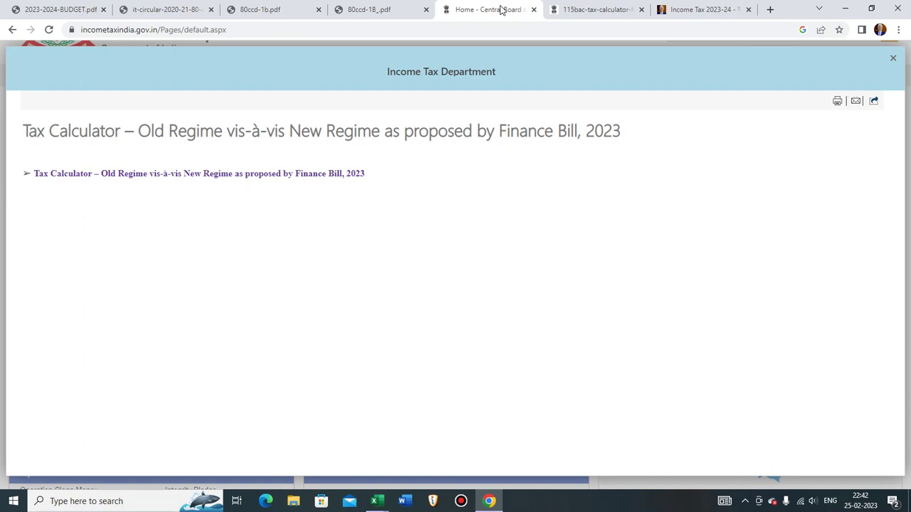
click(598, 9)
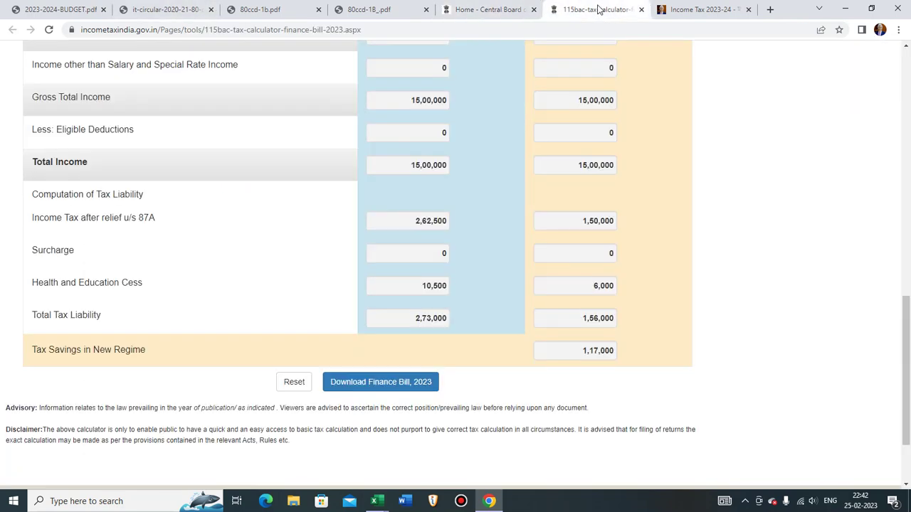
click(377, 501)
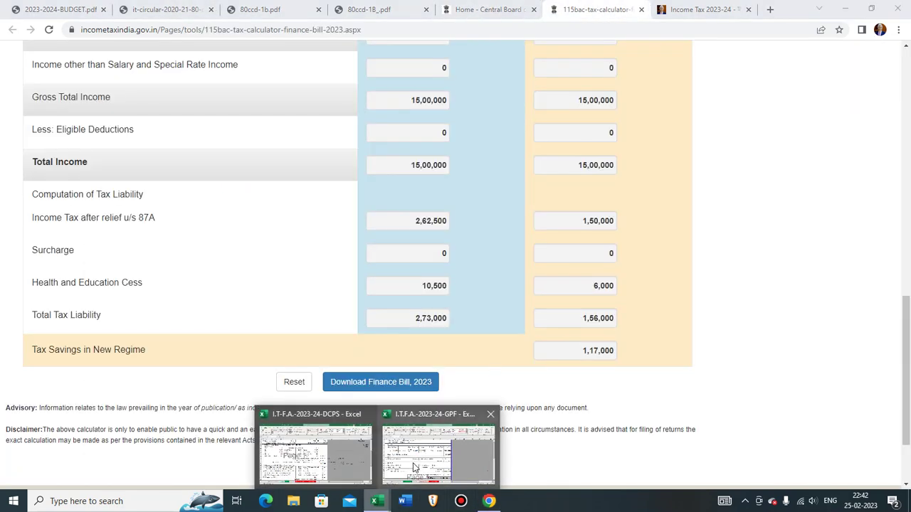
click(415, 466)
click(389, 348)
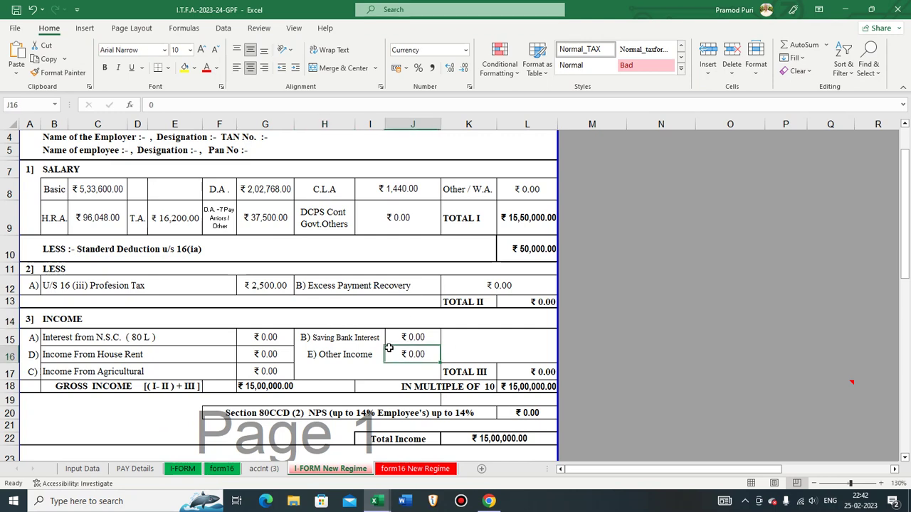
click(306, 233)
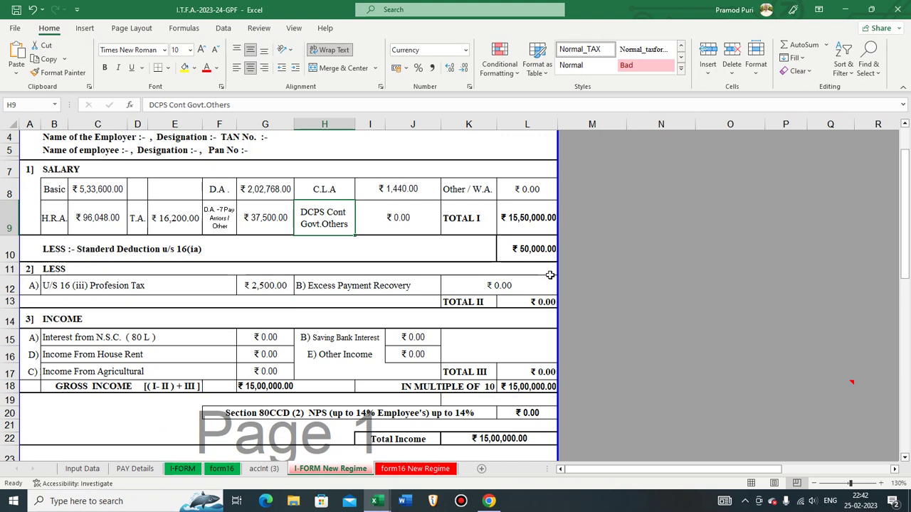
click(539, 225)
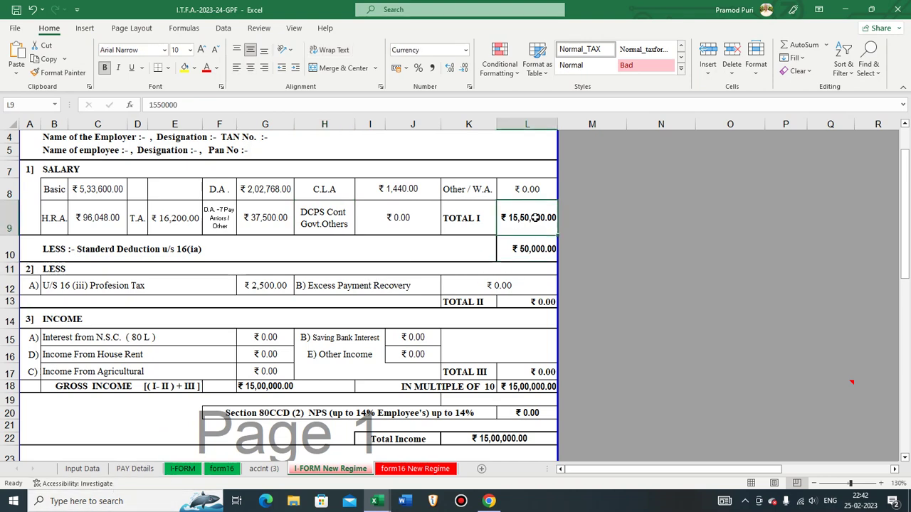
scroll(292, 342, down, 1)
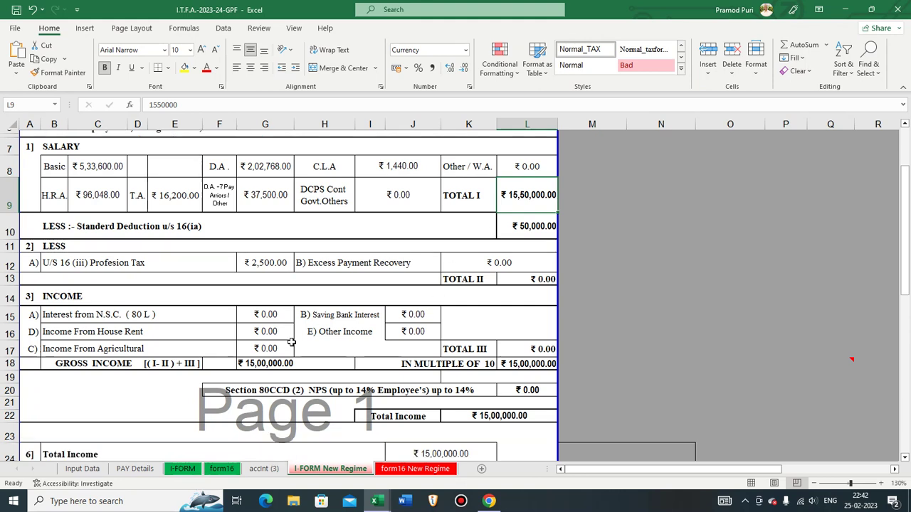
Step: Inspect the Total Income, Tax on Total income and Health & Education Cess cells in the I-FORM sheet's tax computation
scroll(291, 342, down, 1)
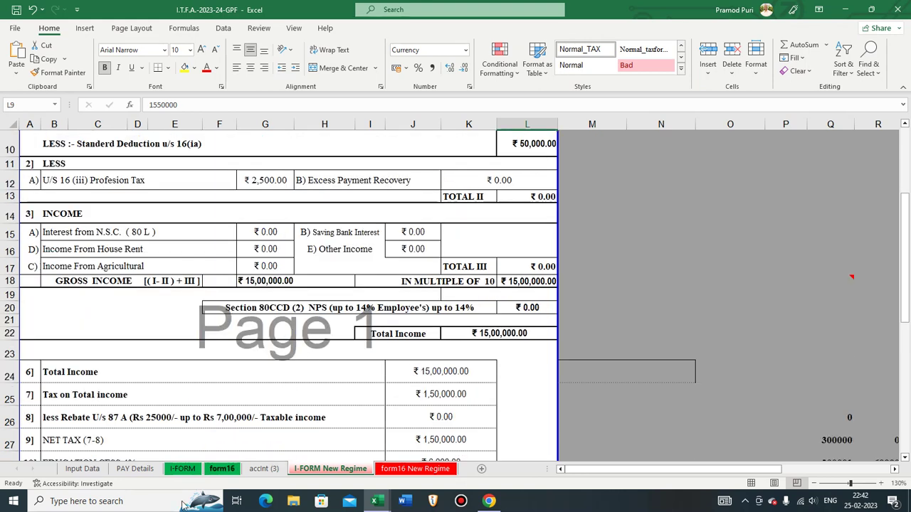
click(189, 471)
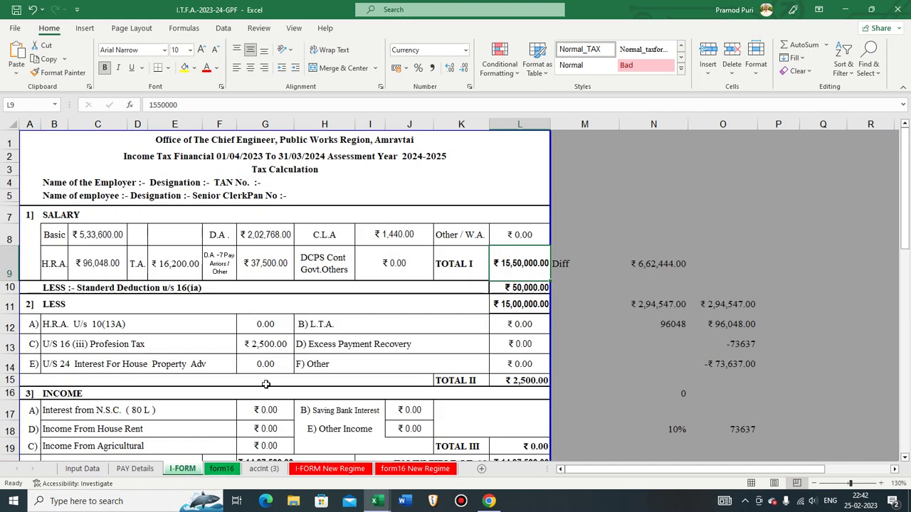
scroll(385, 331, down, 2)
scroll(299, 334, down, 7)
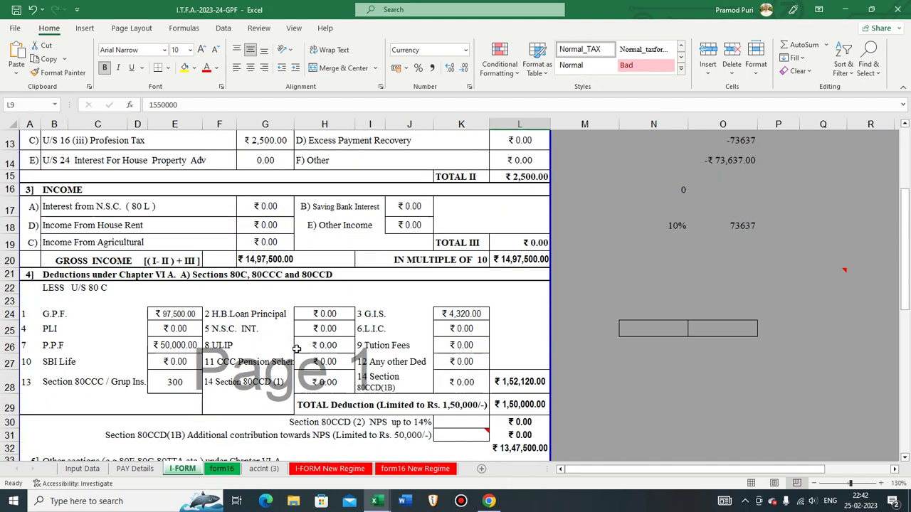
scroll(295, 352, down, 2)
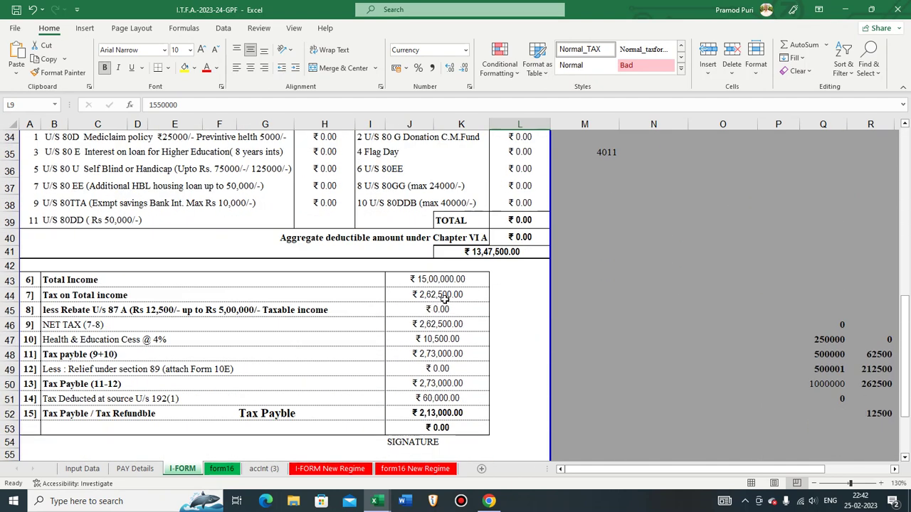
click(444, 297)
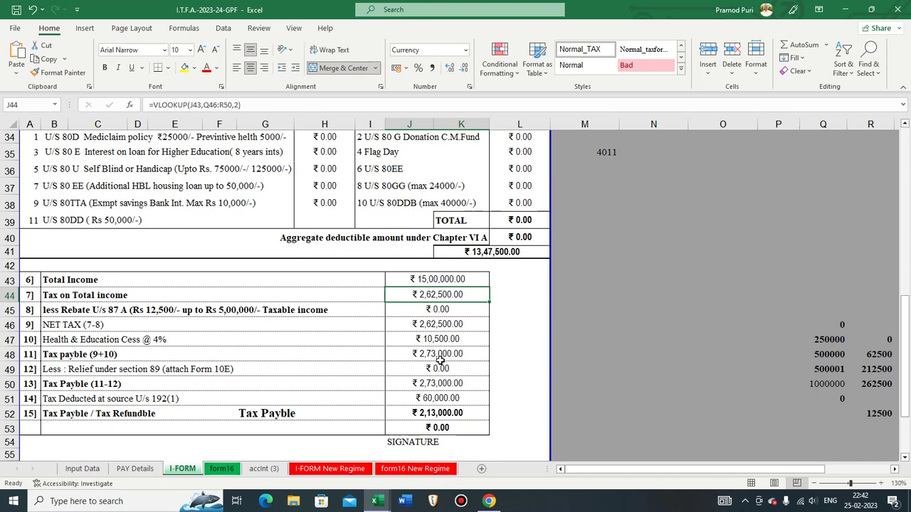
click(66, 295)
click(457, 294)
click(448, 281)
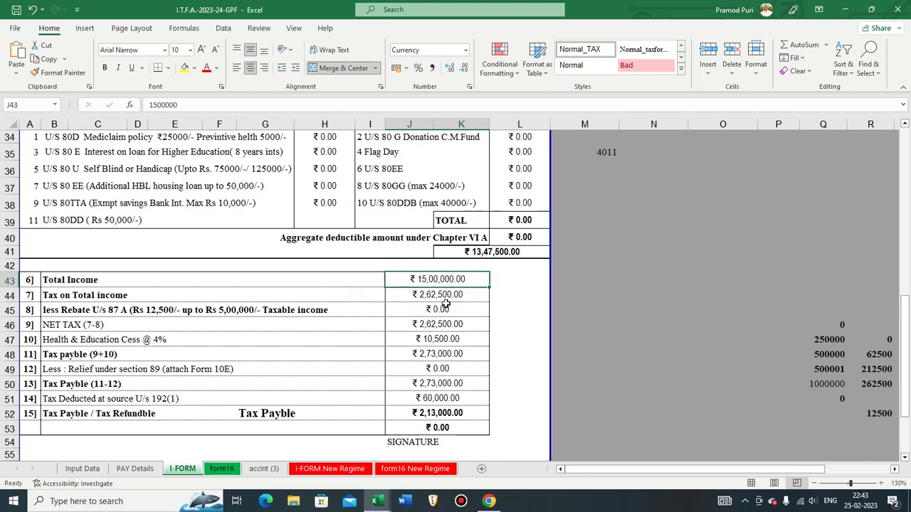
click(444, 297)
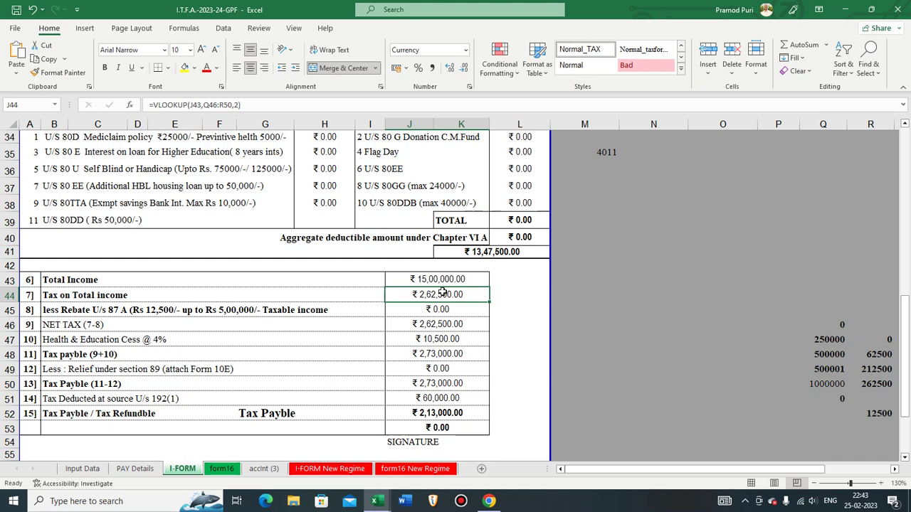
click(452, 342)
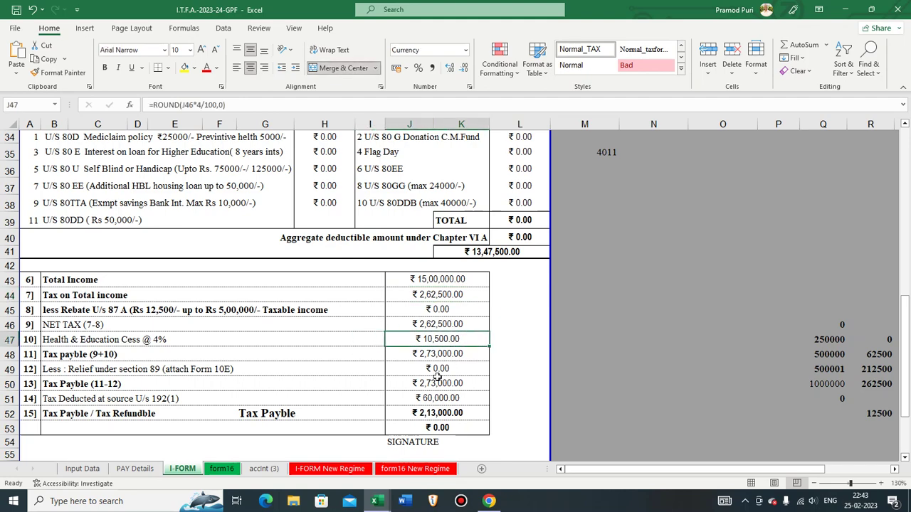
Step: Examine the tax payable rows and the slab lookup values in column Q of the I-FORM New Regime sheet
click(335, 469)
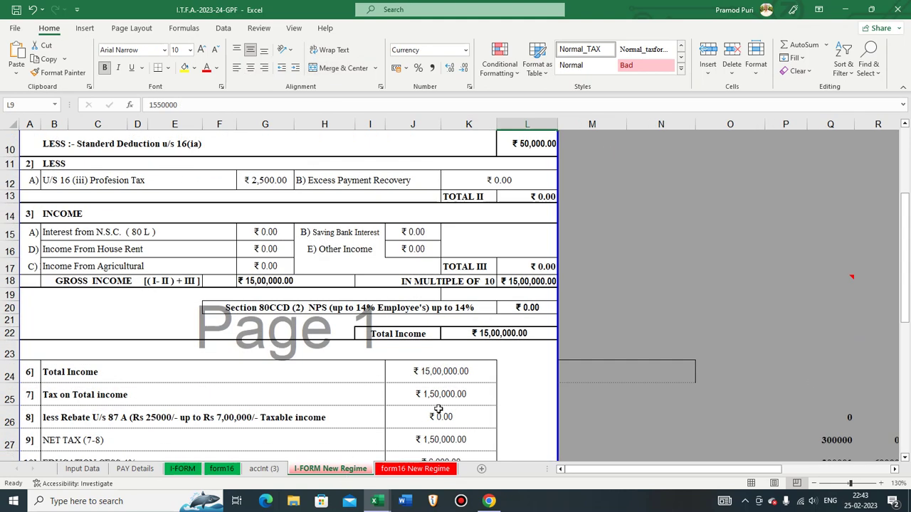
scroll(460, 384, down, 2)
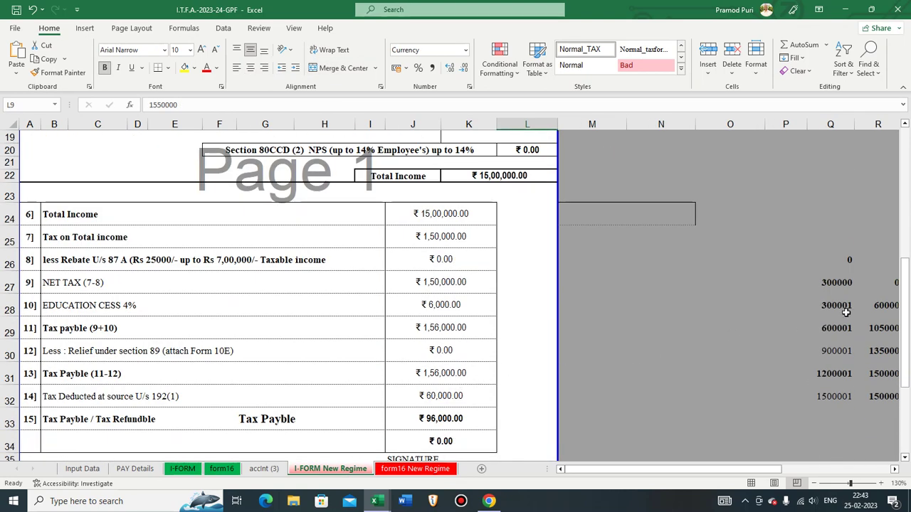
click(478, 319)
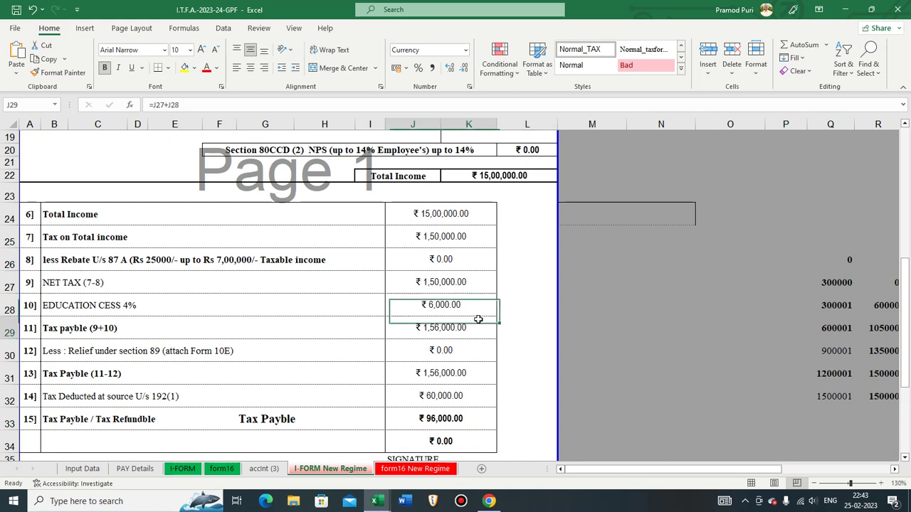
click(464, 242)
click(834, 328)
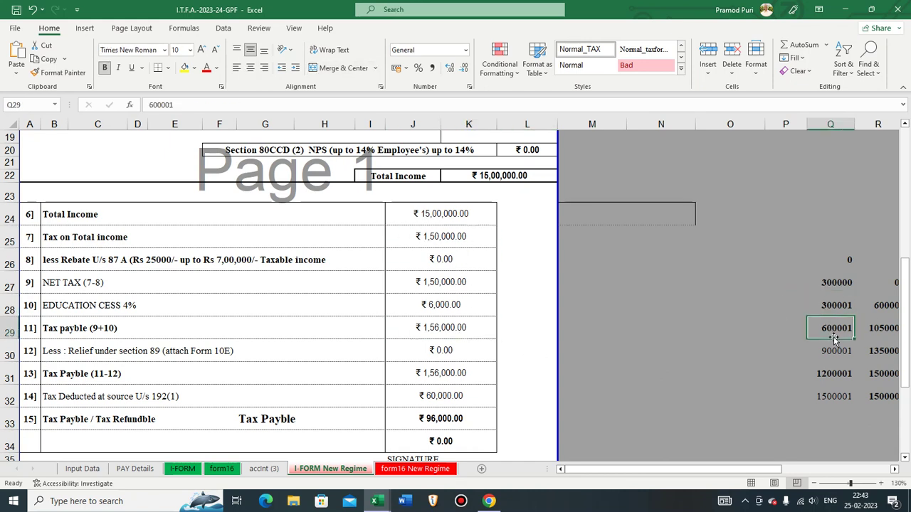
click(832, 351)
click(831, 373)
click(831, 397)
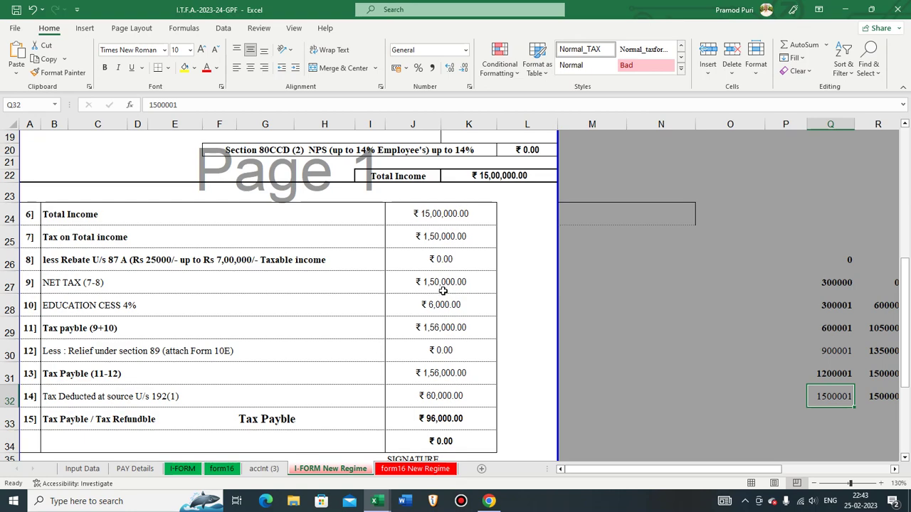
Step: Return to the I-FORM sheet and recheck TOTAL I in L9, Total Income in J43 and Tax payable in J48
click(183, 469)
scroll(364, 354, up, 11)
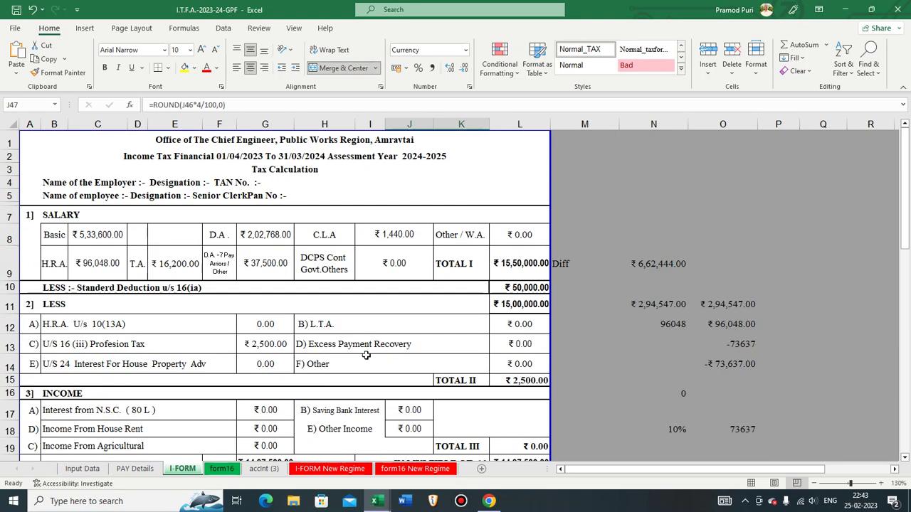
click(510, 263)
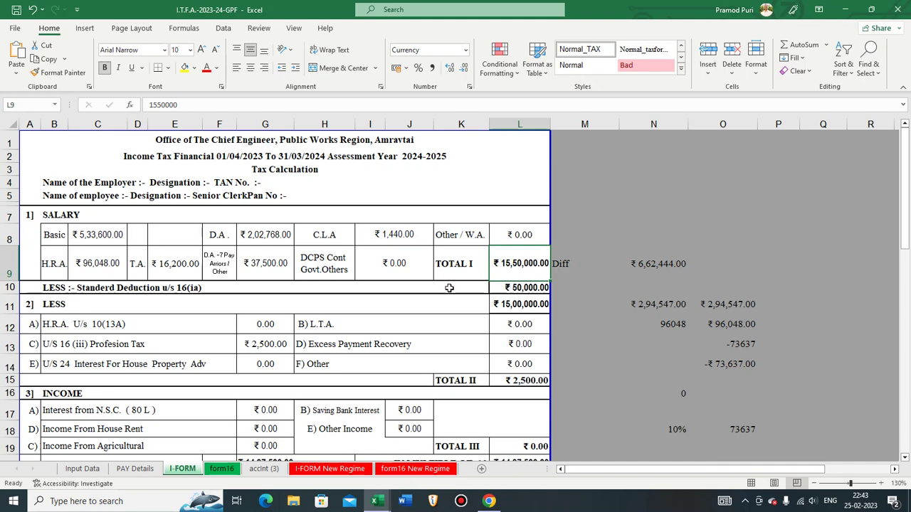
scroll(529, 304, down, 10)
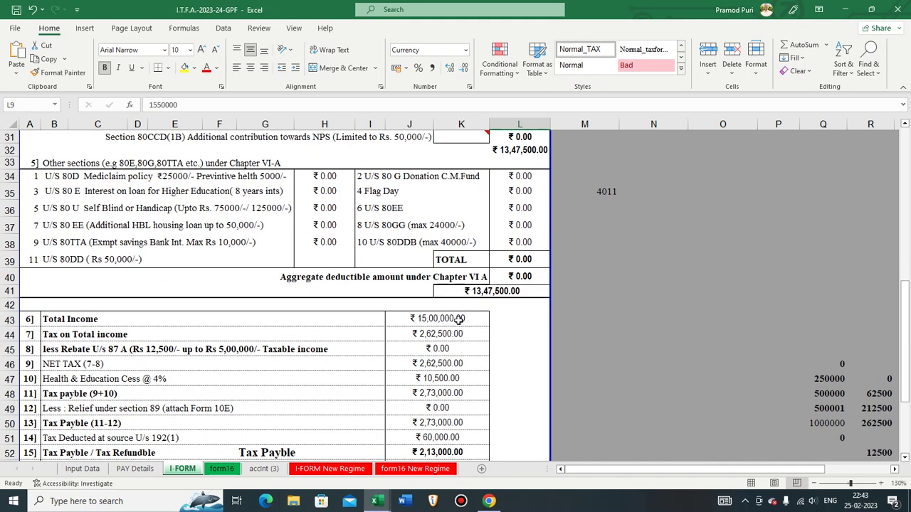
click(459, 319)
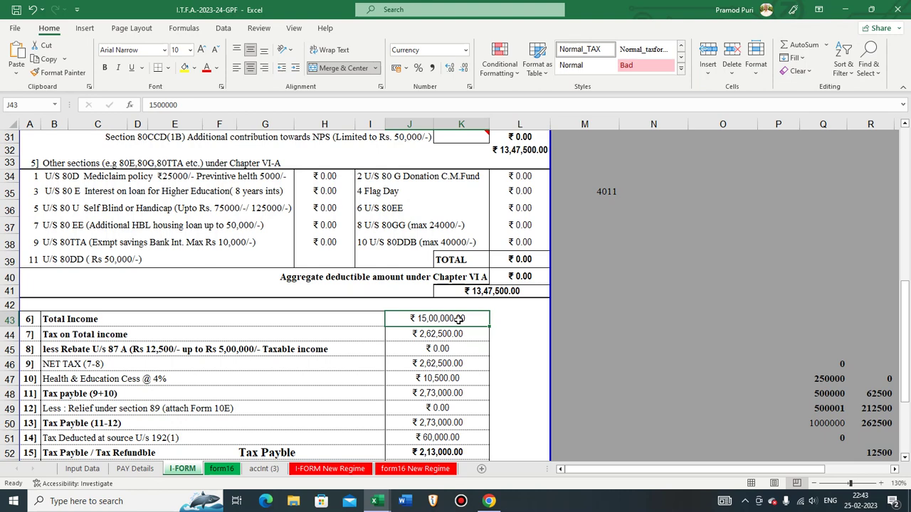
scroll(459, 318, down, 1)
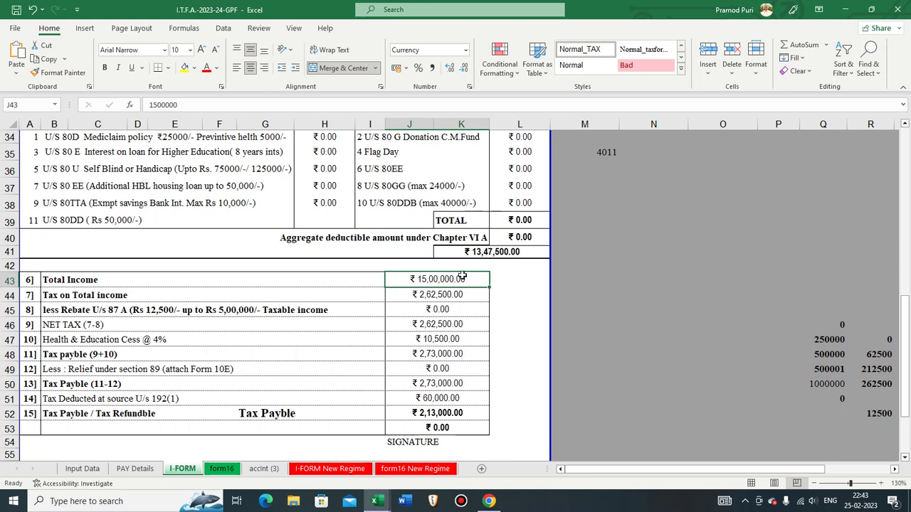
click(449, 354)
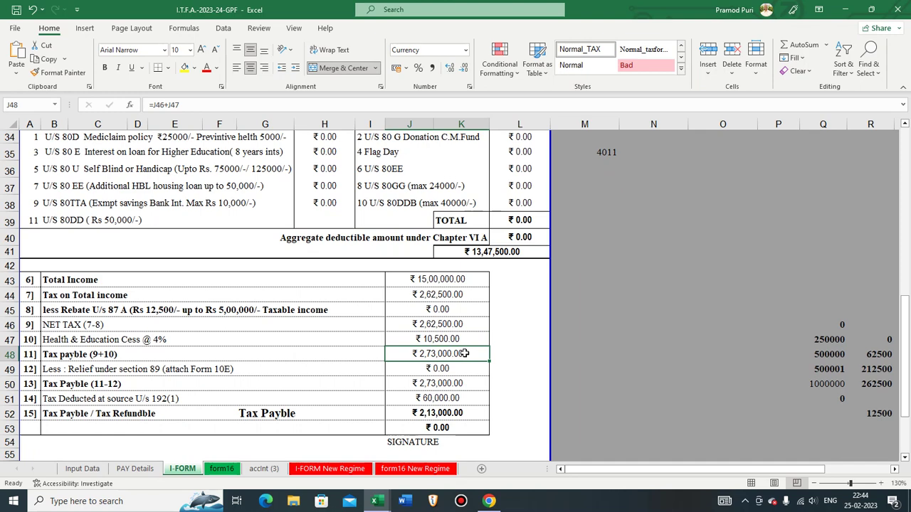
Step: Switch to Chrome and review the Income Tax Department calculator's inputs and its old and new regime results down to the tax savings
click(489, 502)
scroll(250, 303, up, 15)
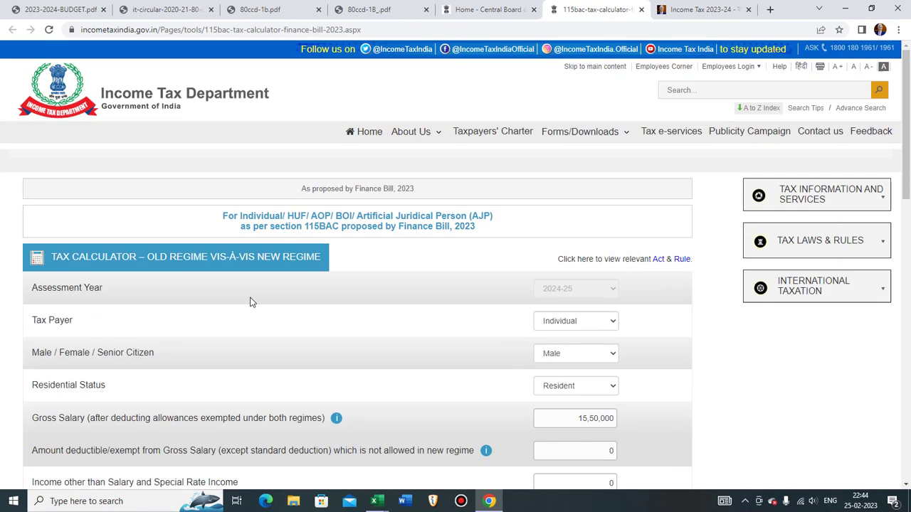
click(483, 12)
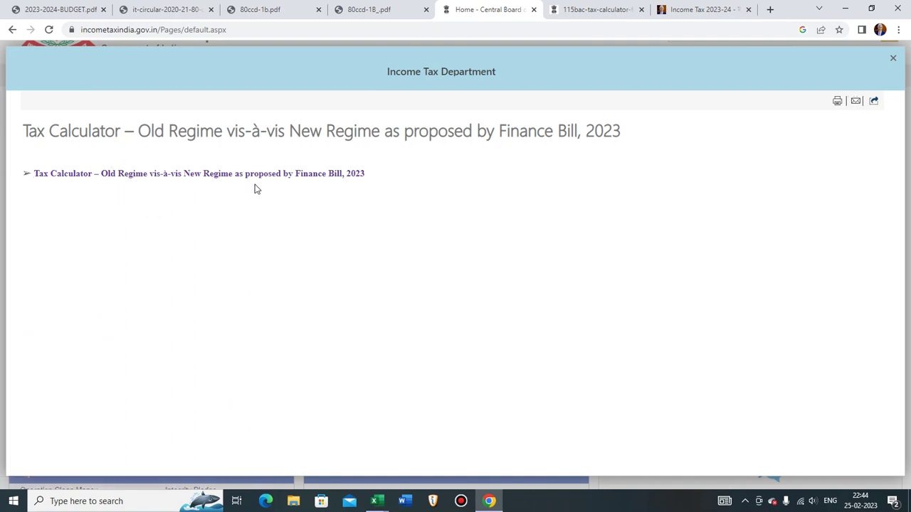
click(612, 10)
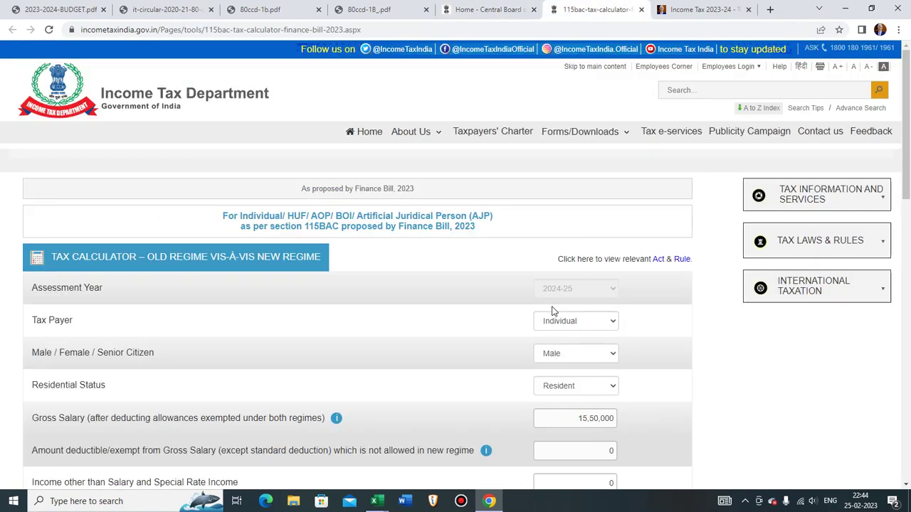
scroll(553, 311, down, 2)
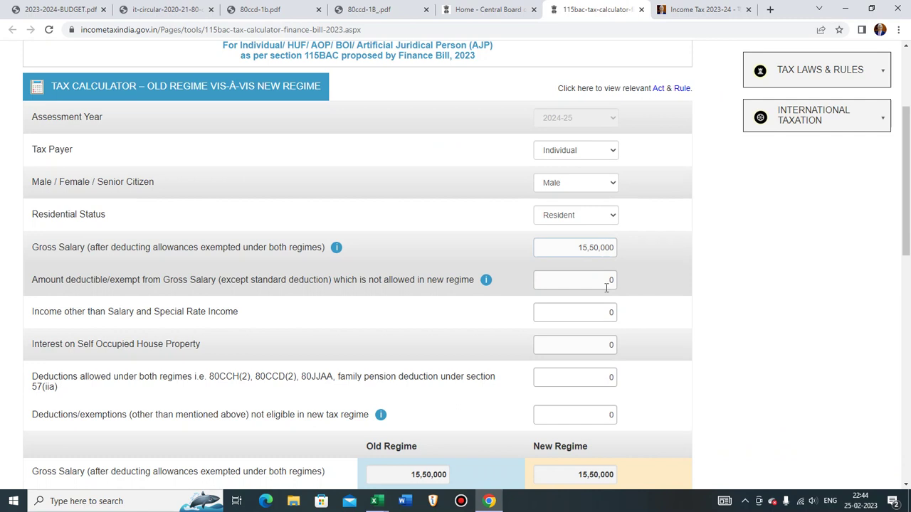
scroll(604, 332, down, 2)
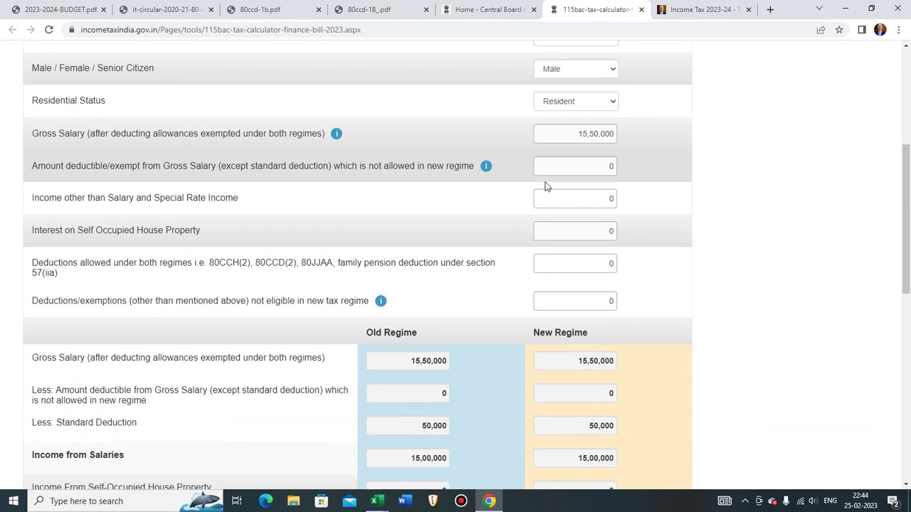
scroll(541, 313, down, 2)
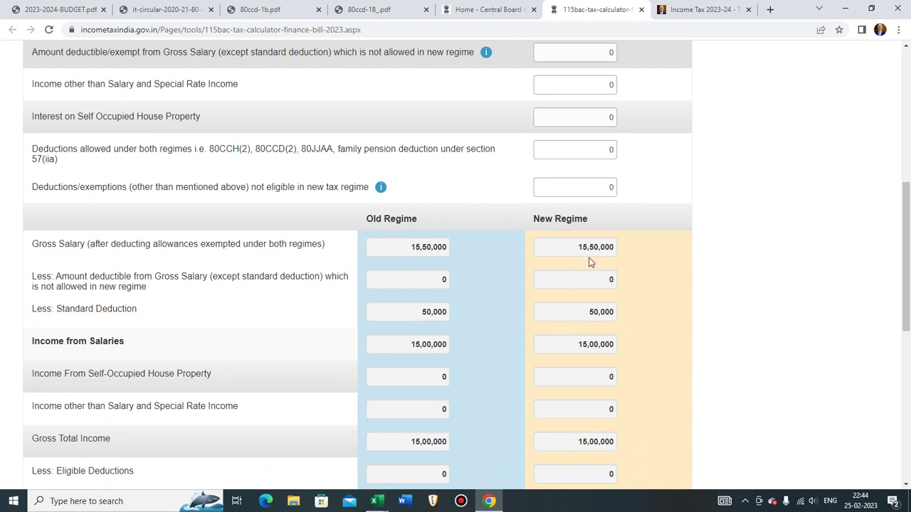
scroll(561, 285, down, 1)
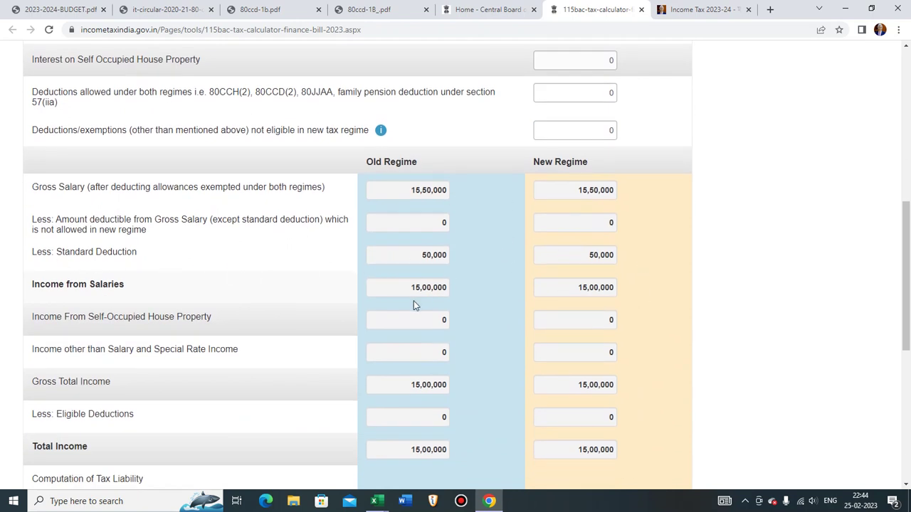
scroll(619, 306, down, 2)
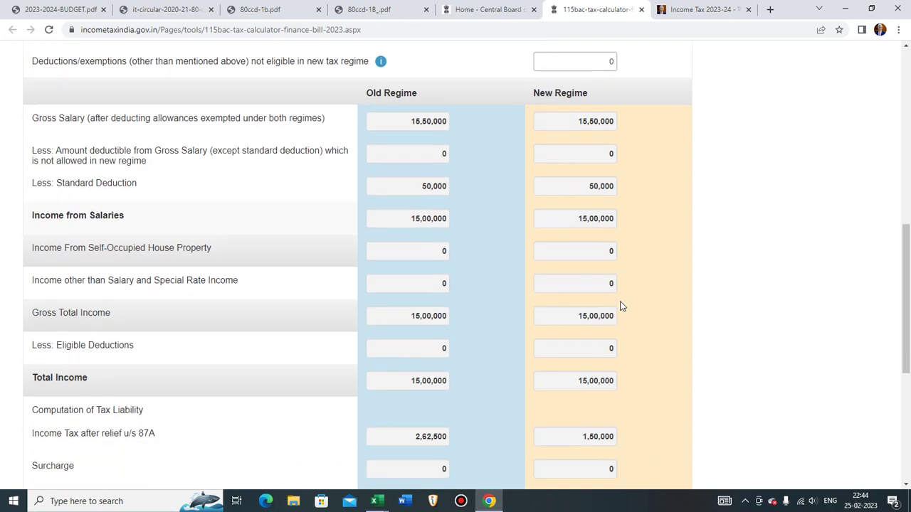
scroll(463, 360, down, 2)
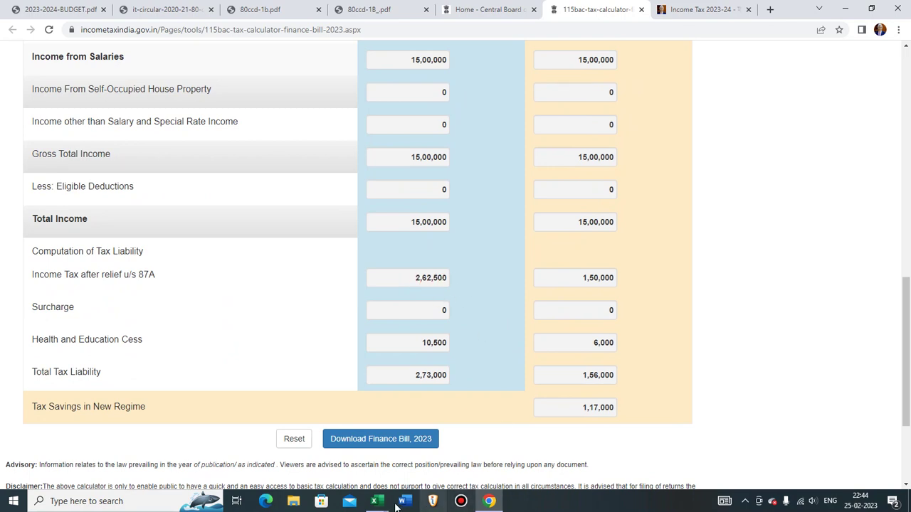
Step: Compare the NET TAX in J46 of the GPF workbook's I-FORM sheet with the calculator's old regime income tax in Chrome
mouse_move(377, 501)
click(441, 468)
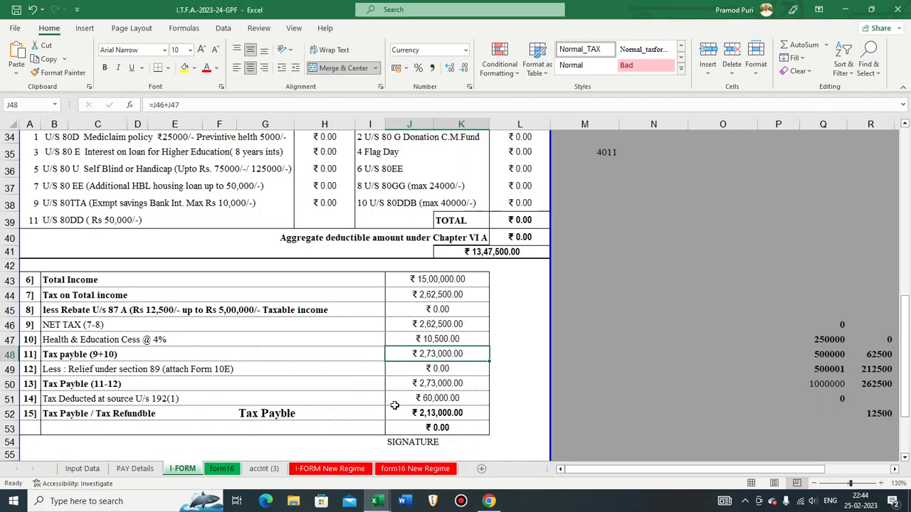
click(450, 329)
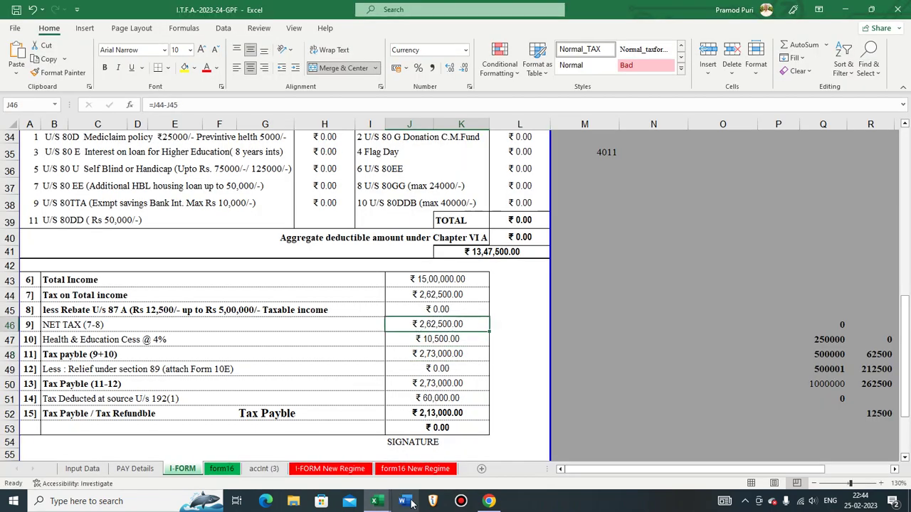
click(489, 501)
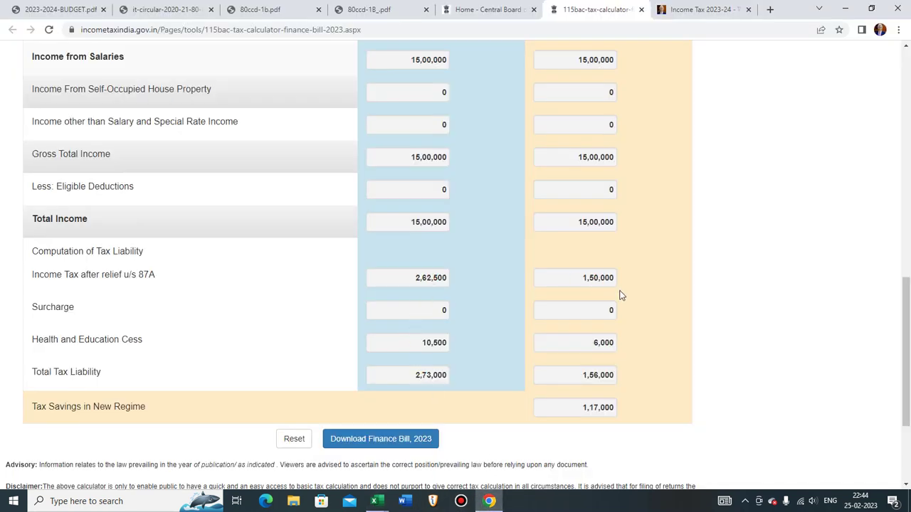
Step: Compare the NET TAX in J27 of the I-FORM New Regime sheet with the calculator's new regime income tax in Chrome
click(377, 501)
click(429, 450)
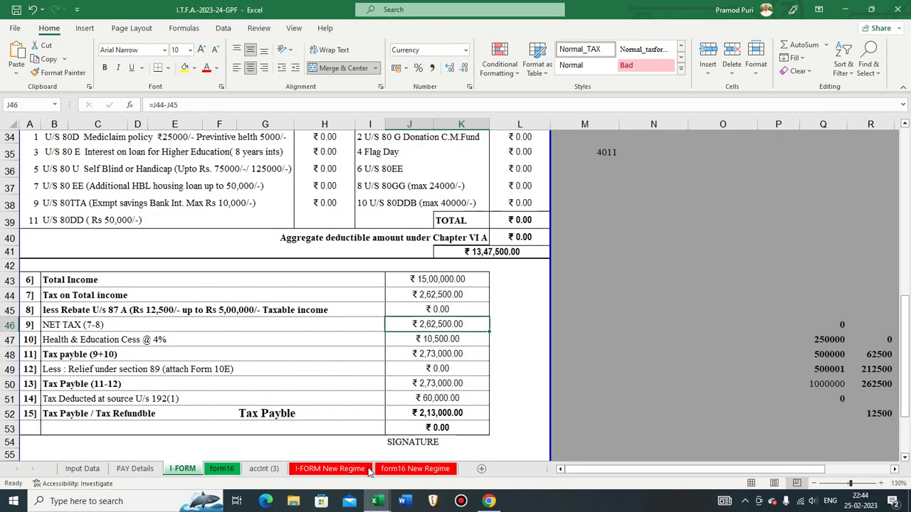
click(344, 470)
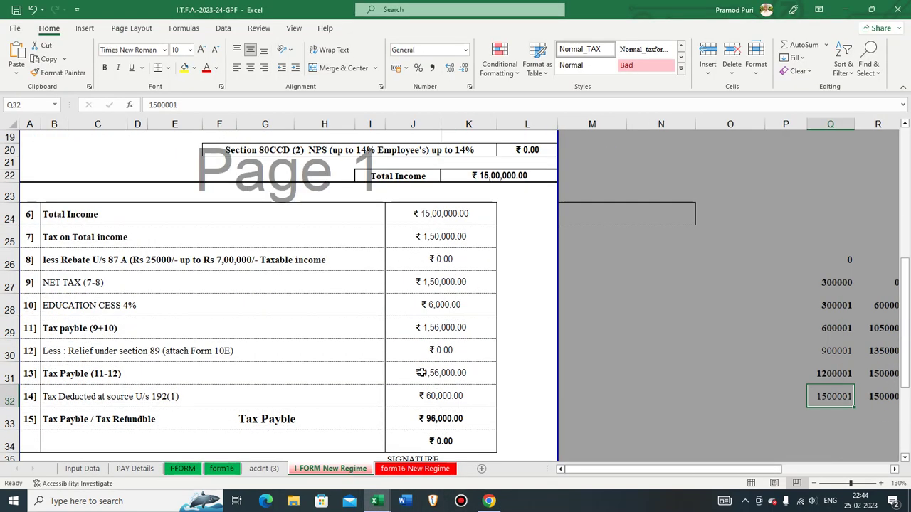
click(457, 285)
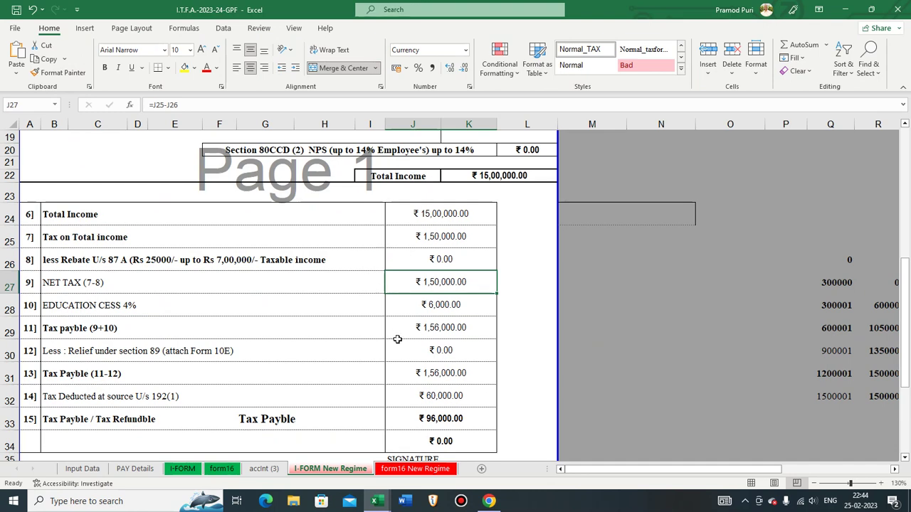
click(489, 501)
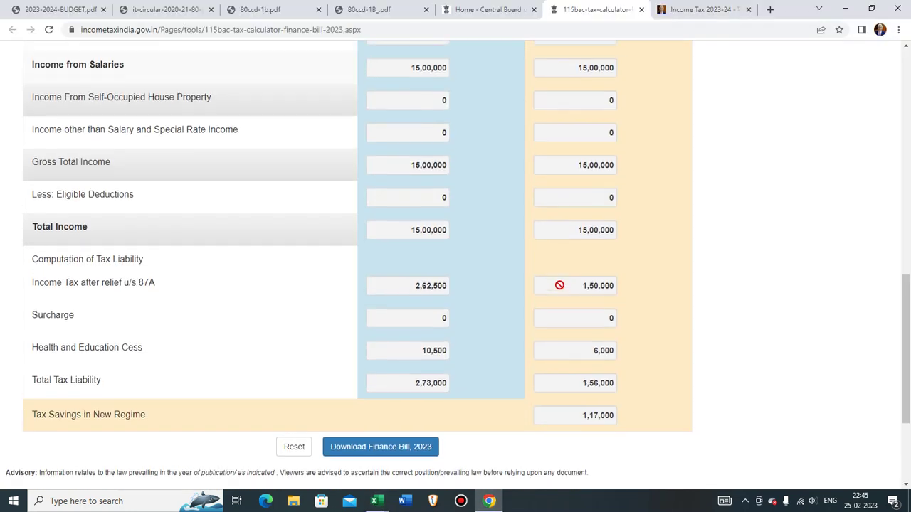
Step: Set the calculator's Gross Salary to 17,70,000 and review the tax computation for the old and new regimes
scroll(562, 284, up, 10)
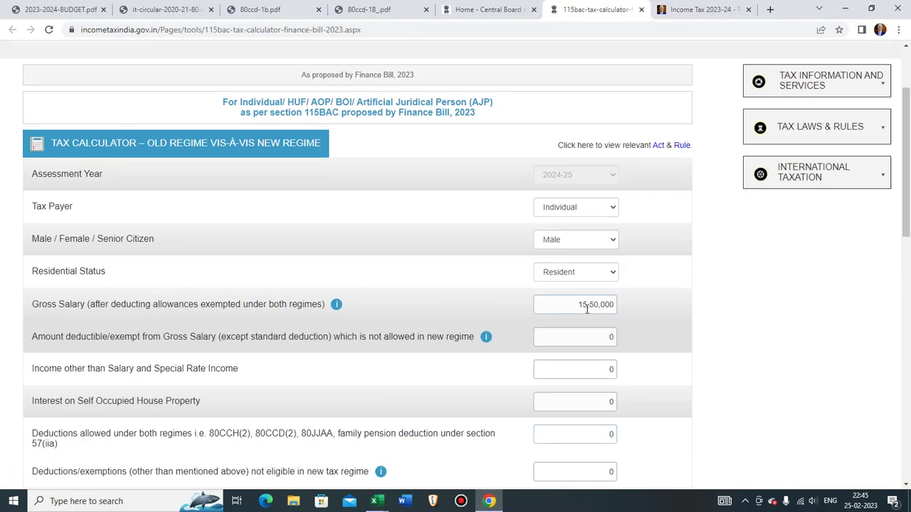
double_click(581, 306)
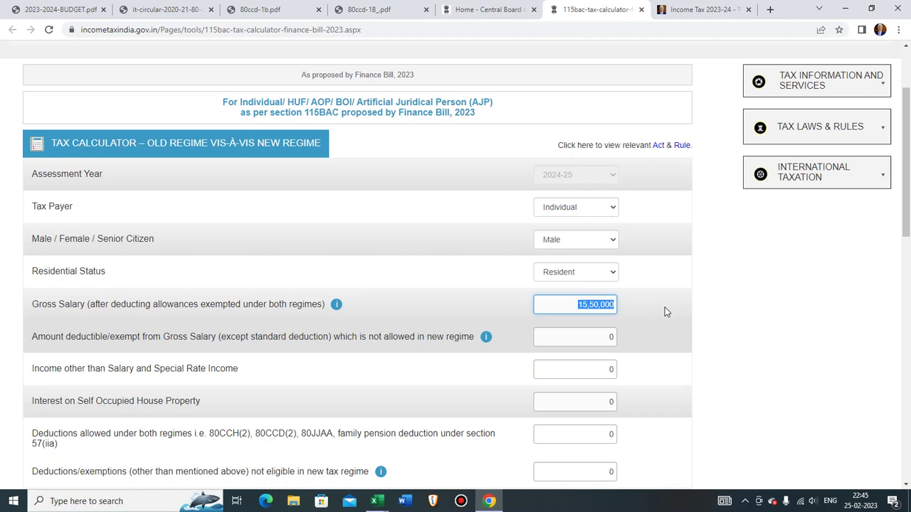
text(1770000)
click(694, 300)
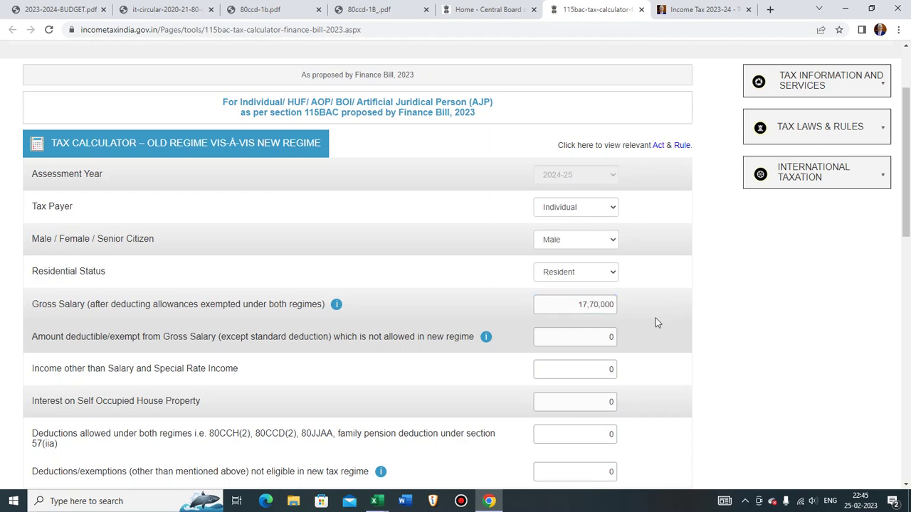
scroll(649, 335, down, 5)
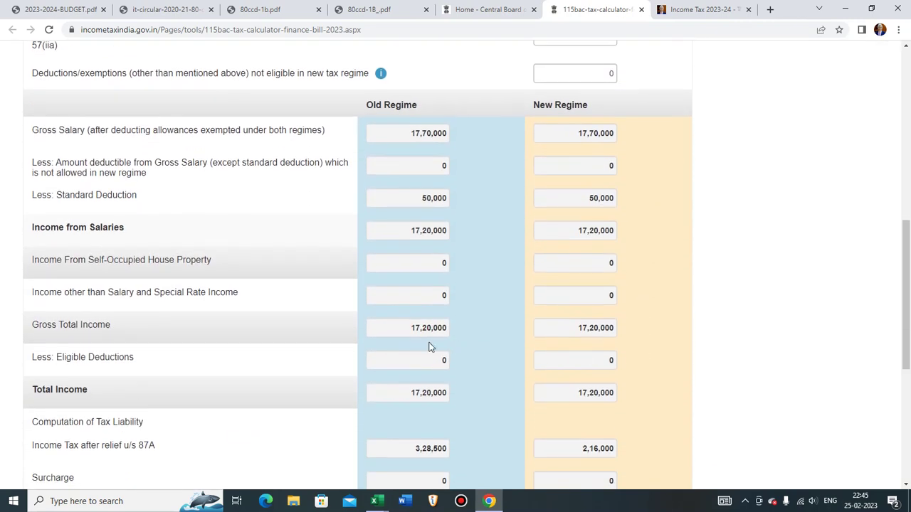
scroll(429, 346, down, 1)
scroll(453, 358, down, 1)
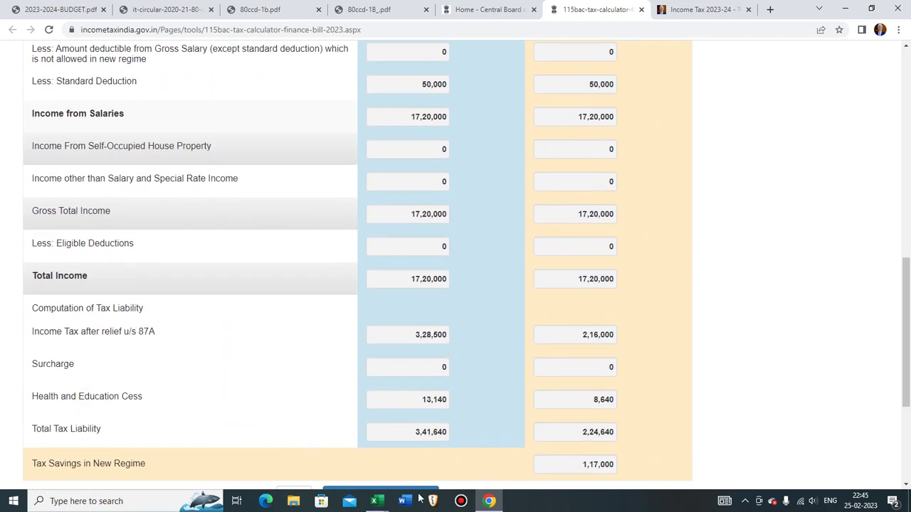
Step: Switch to the GPF workbook in Excel and review Total Income in J24 and TOTAL I on the I-FORM New Regime sheet
mouse_move(371, 505)
click(441, 449)
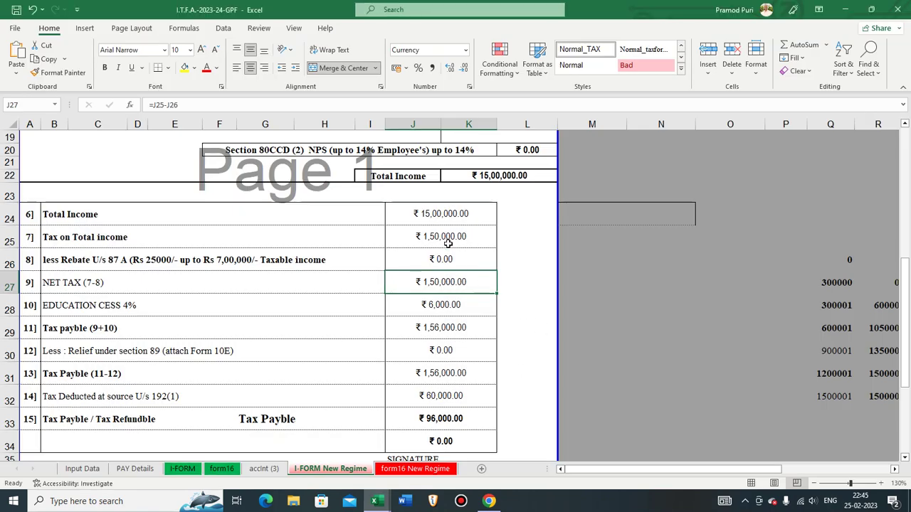
click(445, 219)
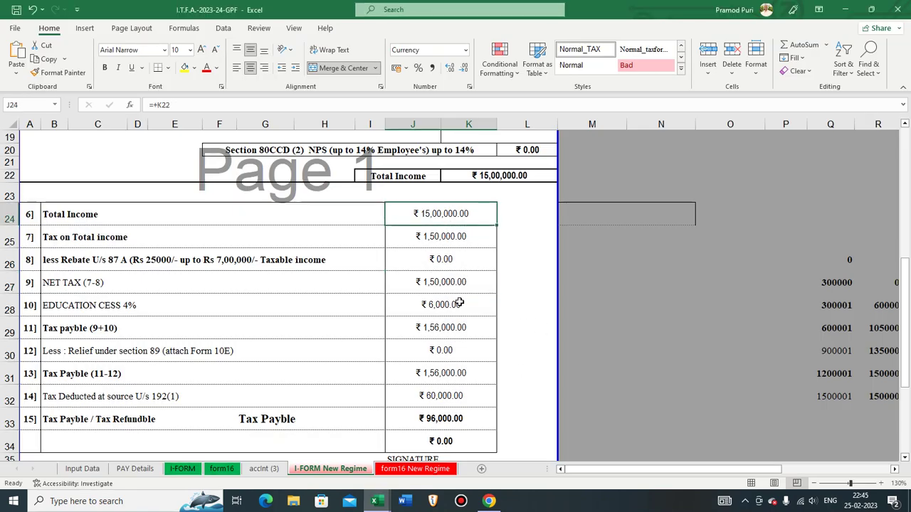
scroll(459, 301, down, 3)
scroll(460, 302, up, 4)
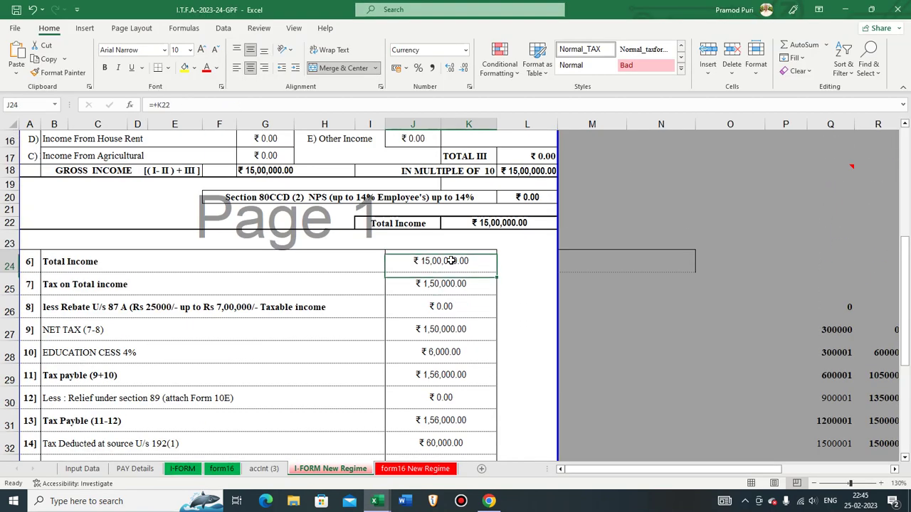
scroll(451, 260, up, 5)
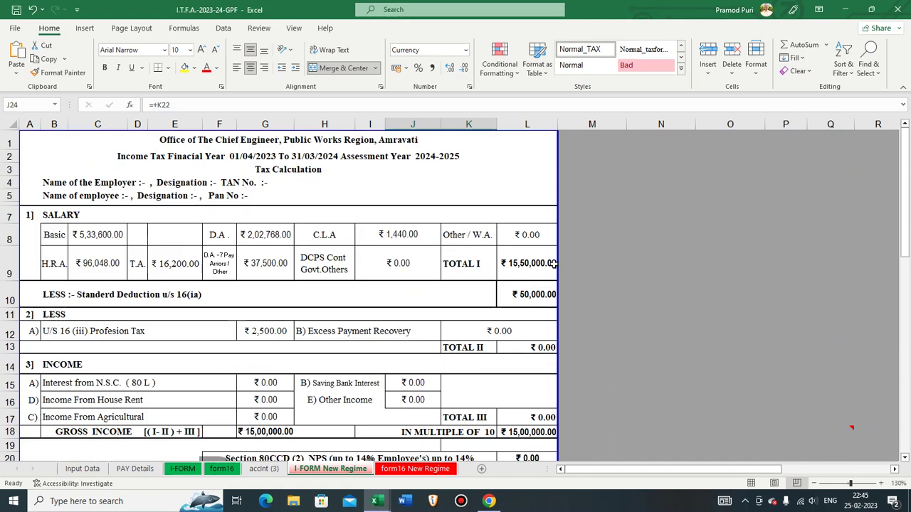
scroll(479, 382, down, 4)
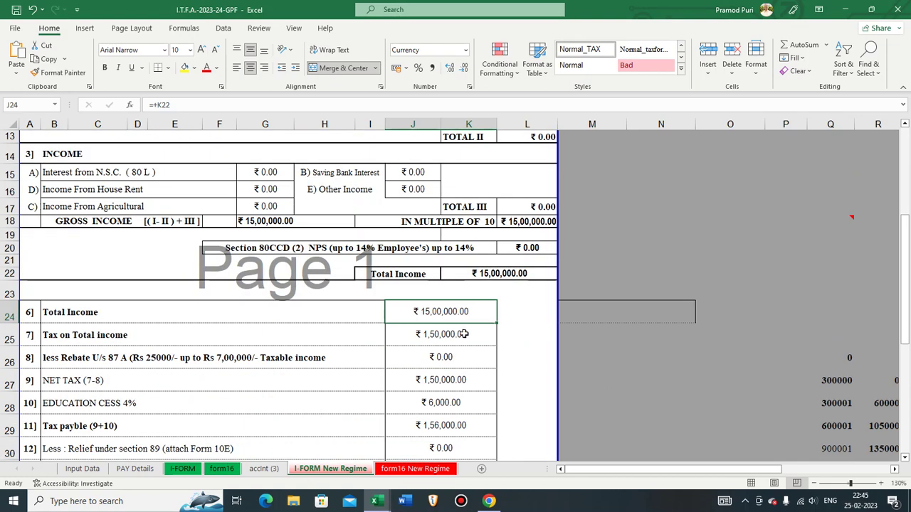
scroll(468, 312, up, 4)
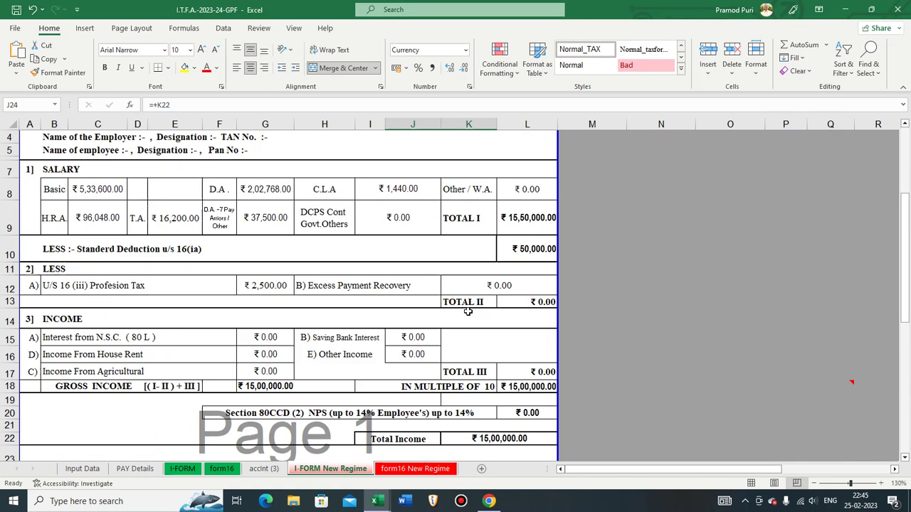
Step: Set TOTAL I in L9 of the I-FORM New Regime sheet to 1770000
click(536, 263)
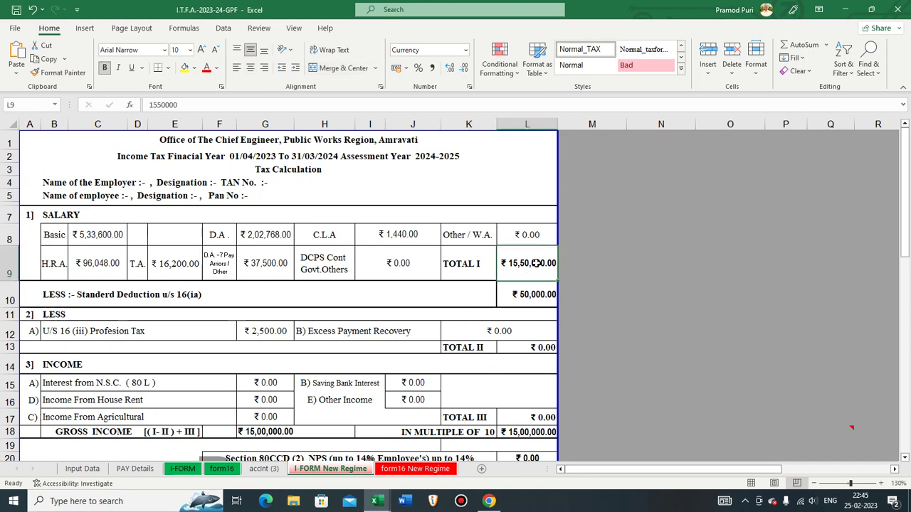
key(ctrl+End)
scroll(537, 263, up, 9)
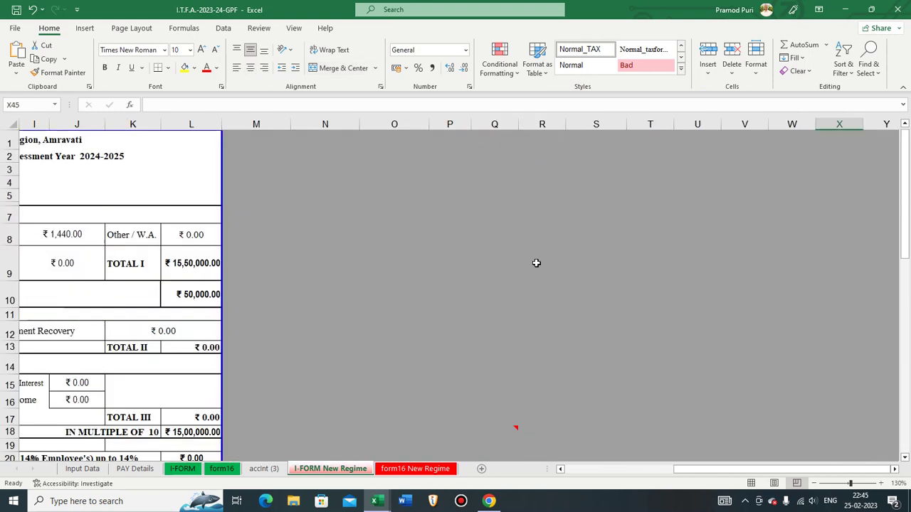
click(191, 256)
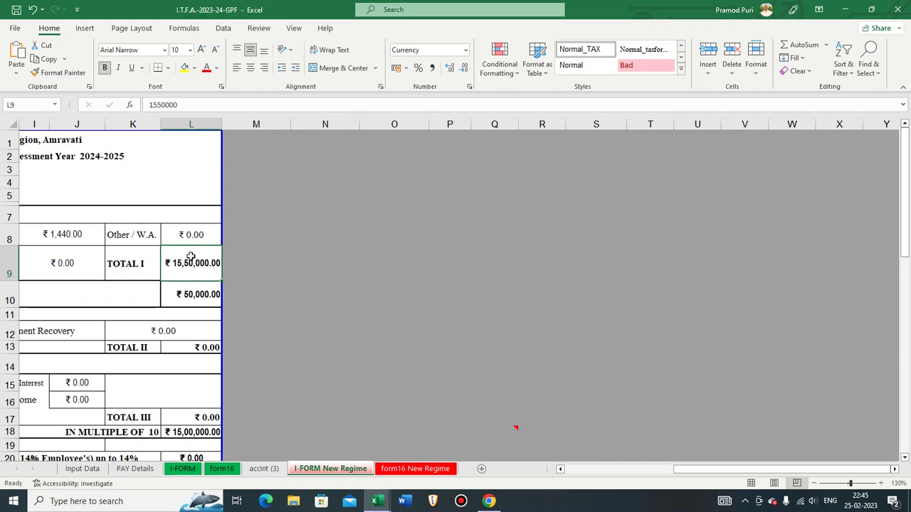
text(177)
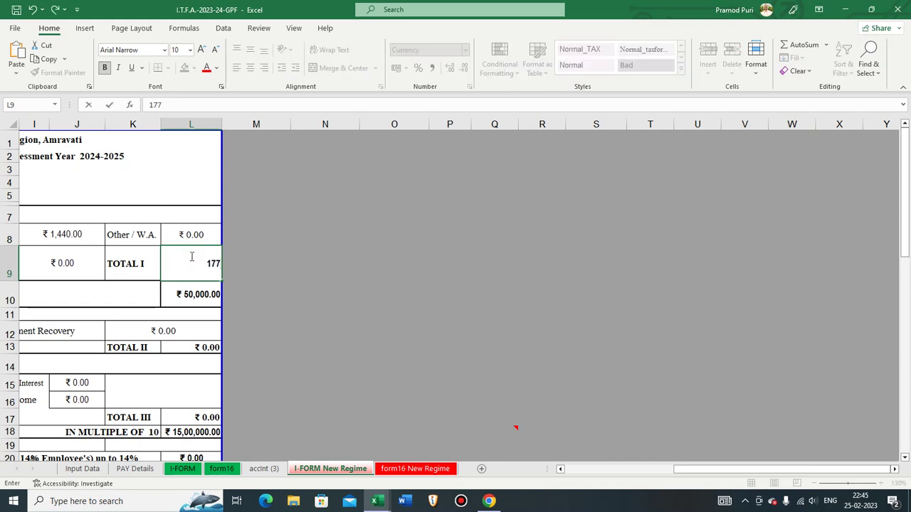
text(0000)
key(Escape)
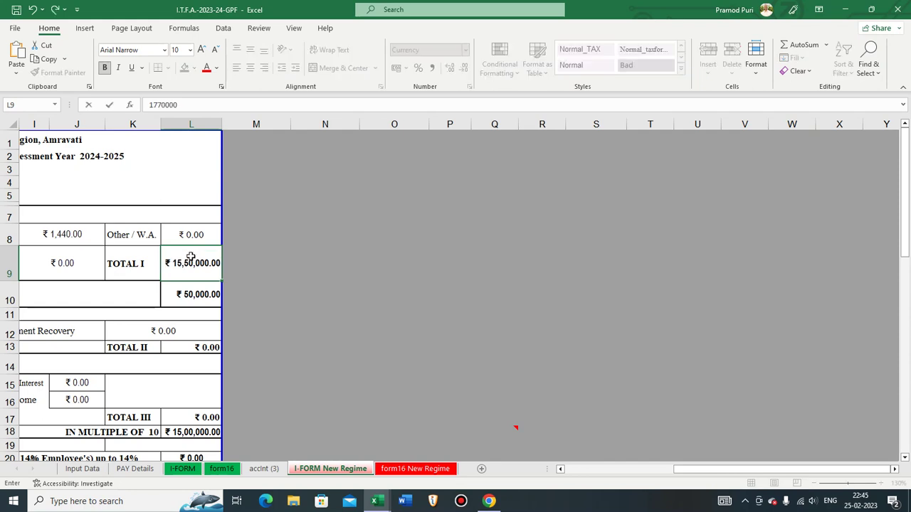
key(Return)
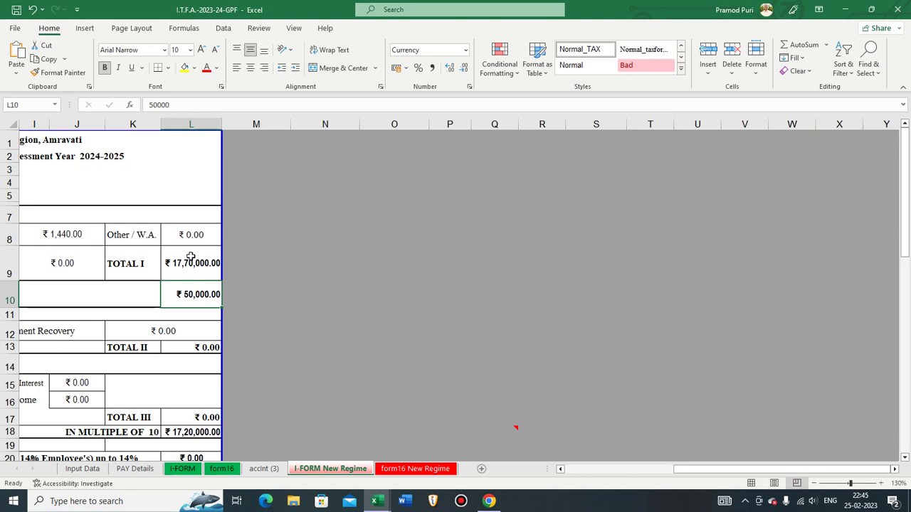
key(Home)
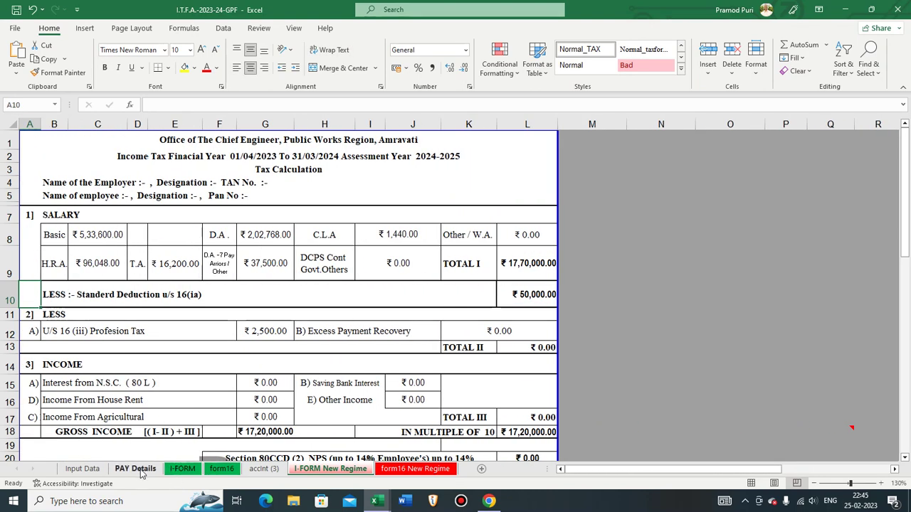
Step: Enter 1770000 as the Total Income in J43 of the I-FORM sheet
click(182, 468)
scroll(548, 373, up, 4)
scroll(548, 373, down, 3)
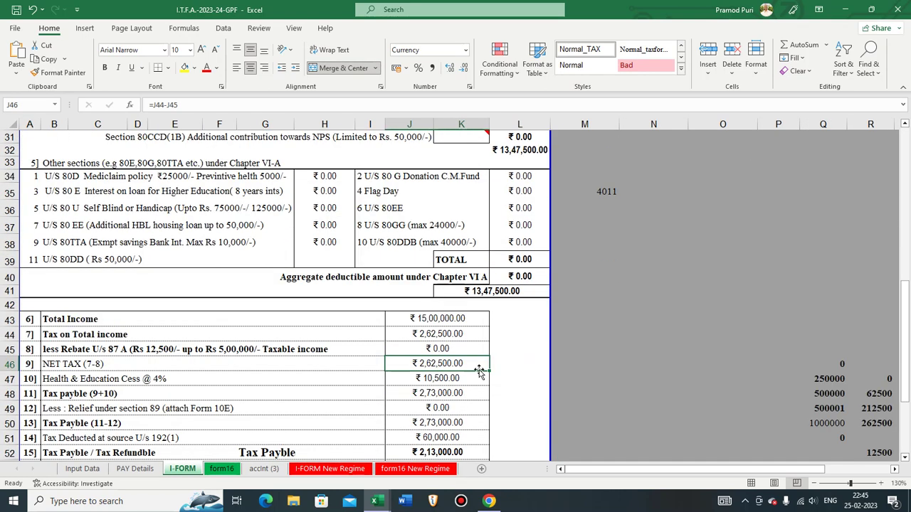
click(421, 319)
text(1)
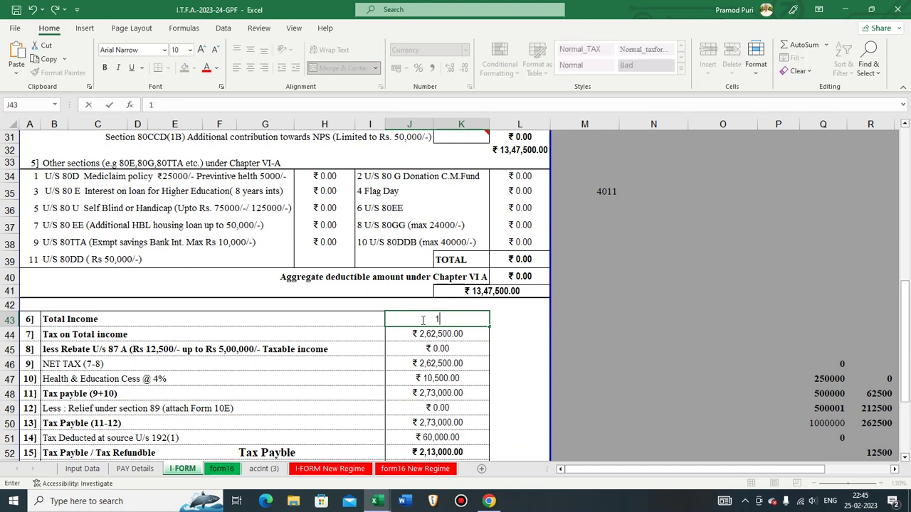
text(7,70,000000)
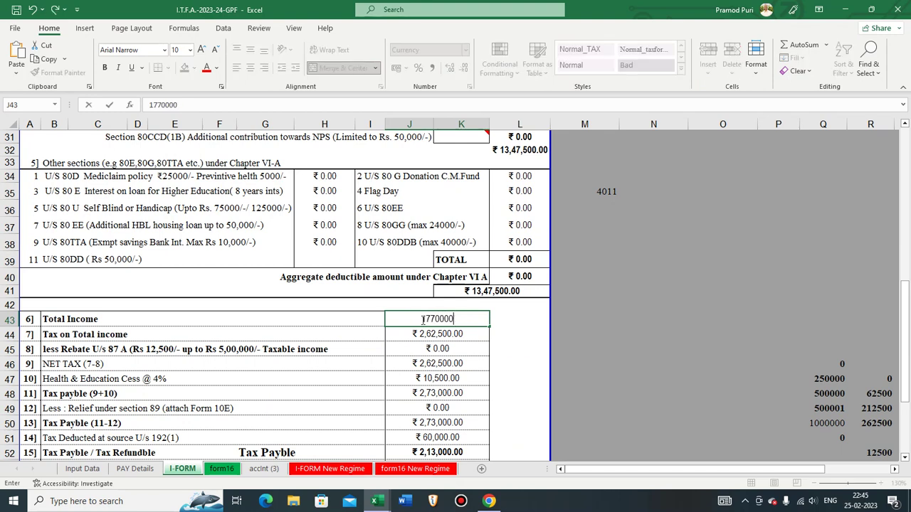
key(Return)
Step: Check Total Income, Tax payable and NET TAX on the I-FORM sheet against the calculator's old regime figures in Chrome
click(421, 319)
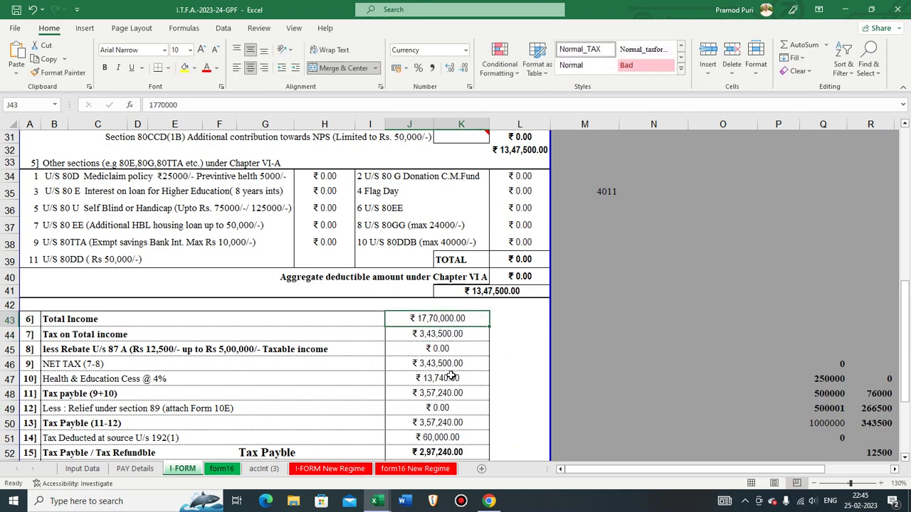
click(474, 392)
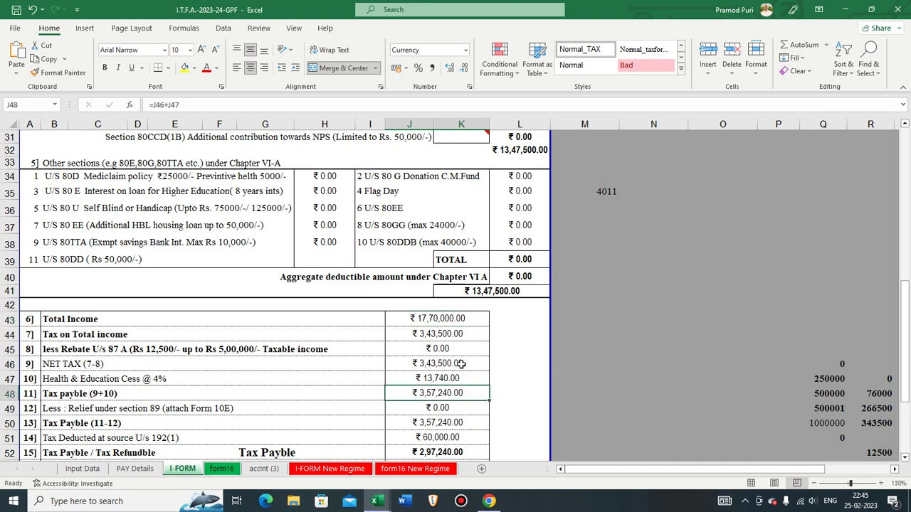
click(461, 364)
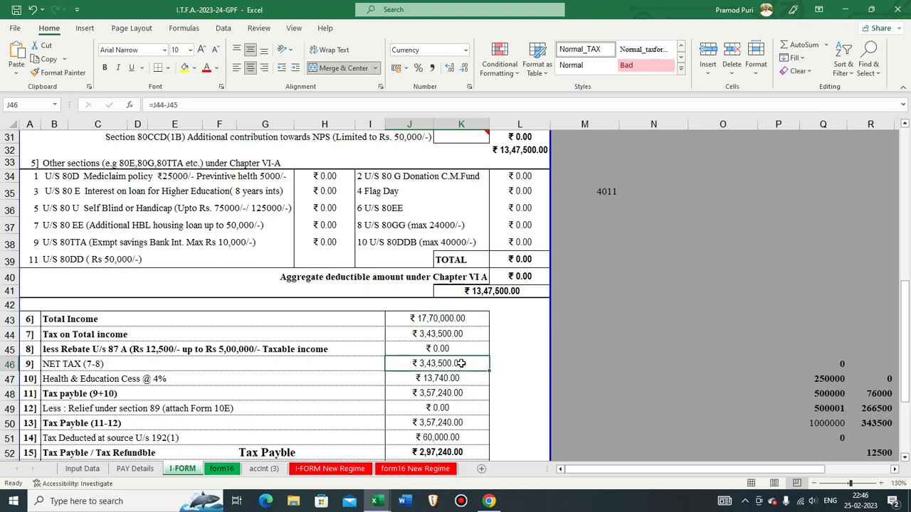
click(488, 501)
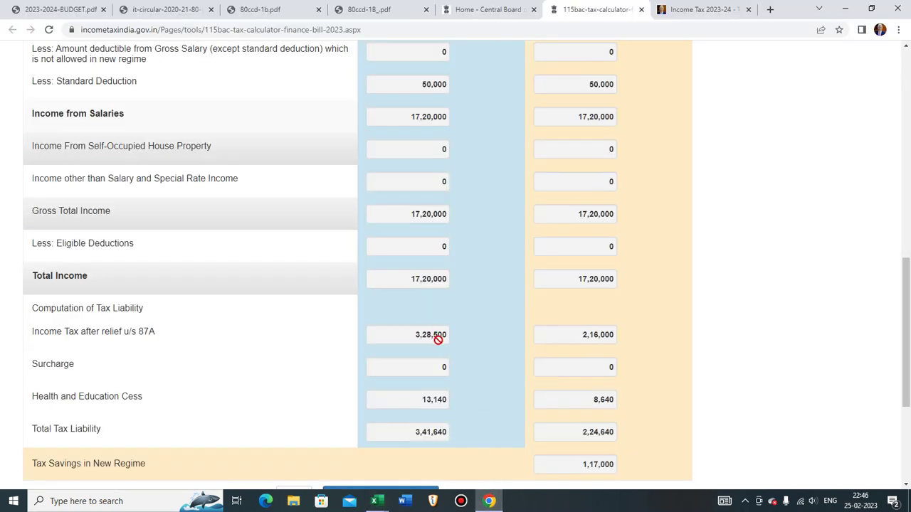
scroll(438, 364, up, 1)
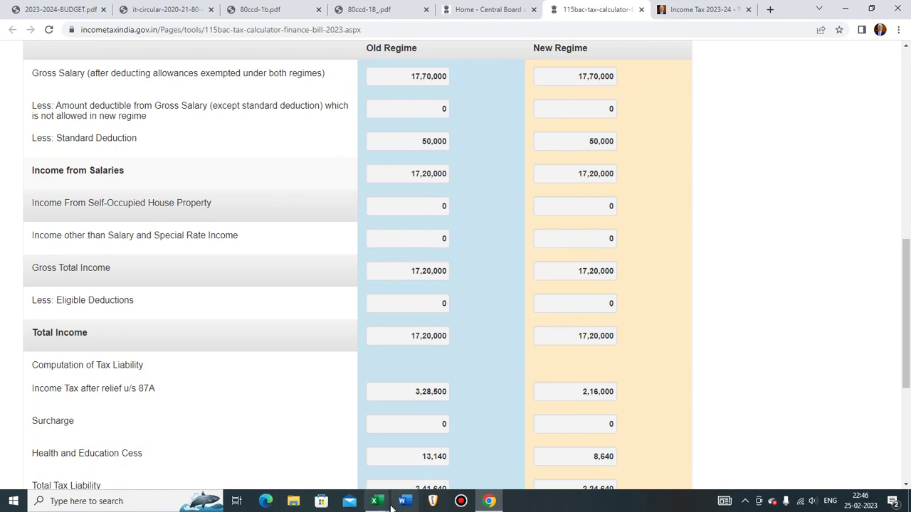
Step: Return to the GPF workbook in Excel and correct the Total Income in J43 of the I-FORM sheet to 1720000
mouse_move(384, 505)
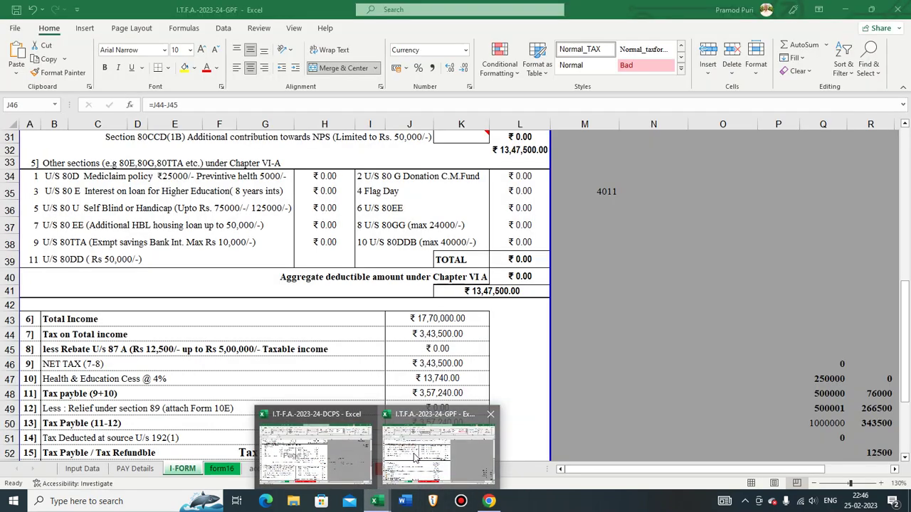
click(415, 457)
click(450, 321)
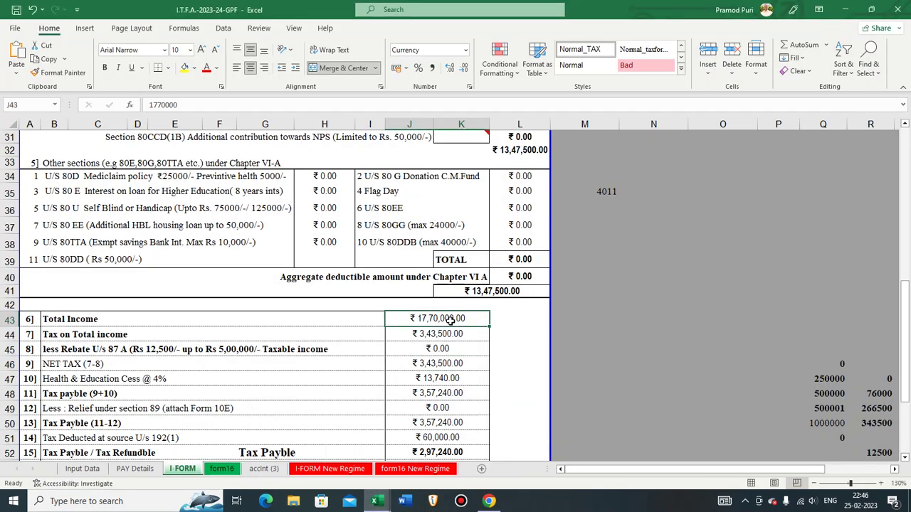
double_click(450, 321)
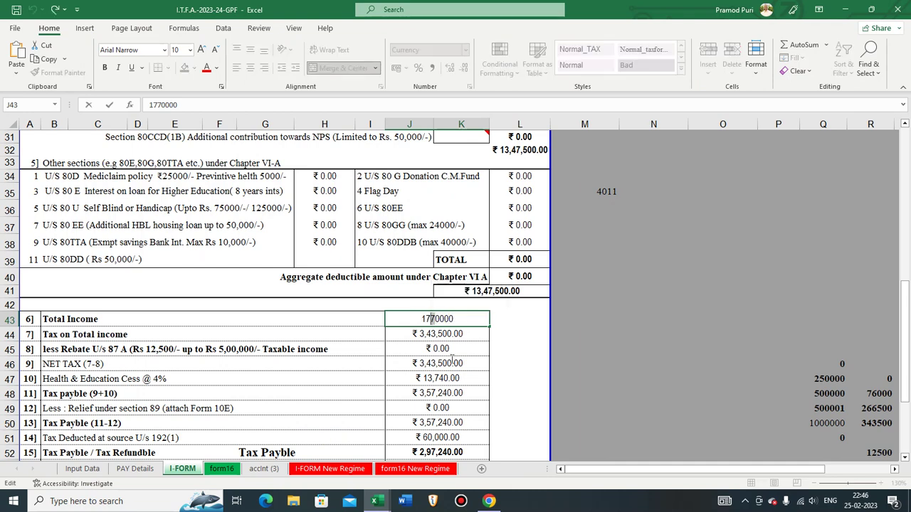
key(BackSpace)
text(₹)
click(510, 360)
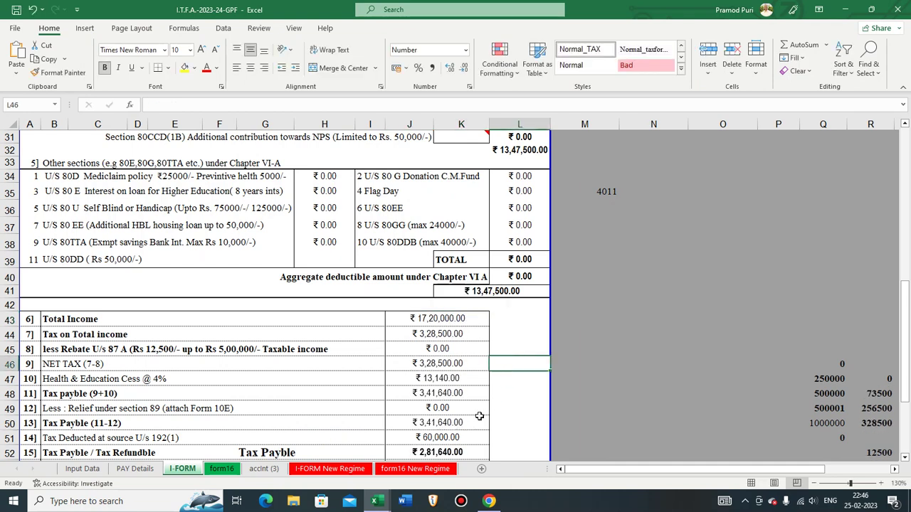
Step: Compare NET TAX in J46 with the calculator's old regime tax in Chrome, and check NET TAX in J27 of Excel's I-FORM New Regime sheet
click(450, 366)
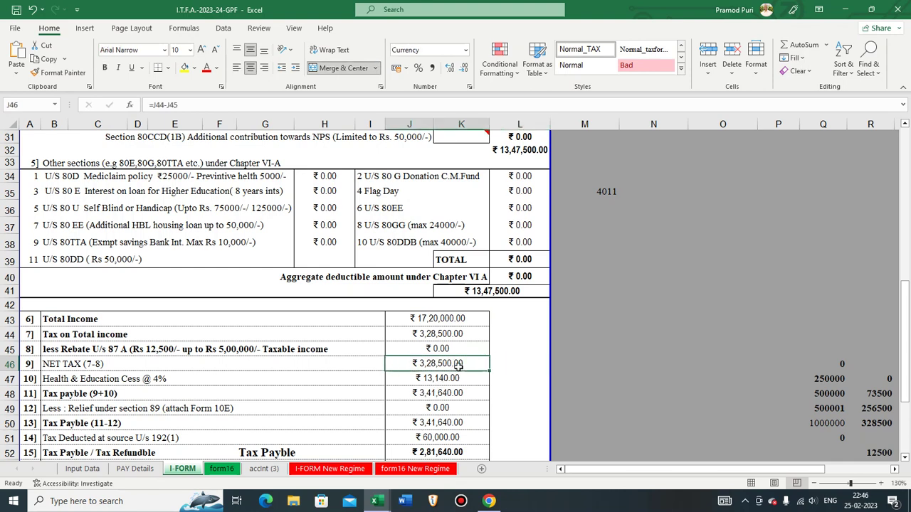
click(490, 502)
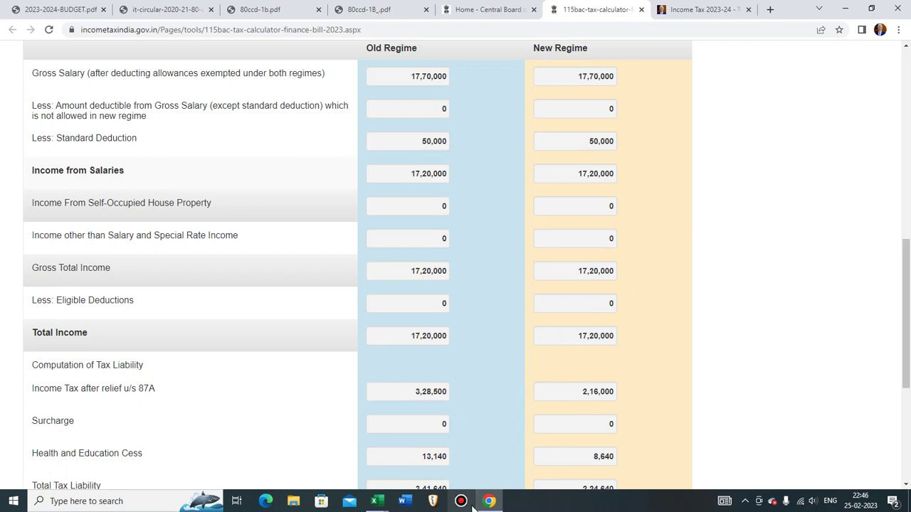
mouse_move(381, 502)
click(414, 476)
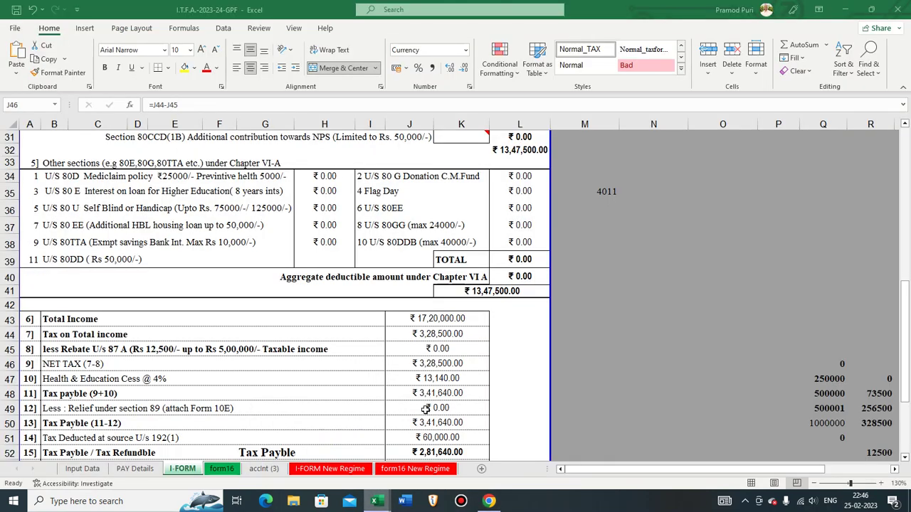
click(361, 470)
scroll(447, 403, down, 5)
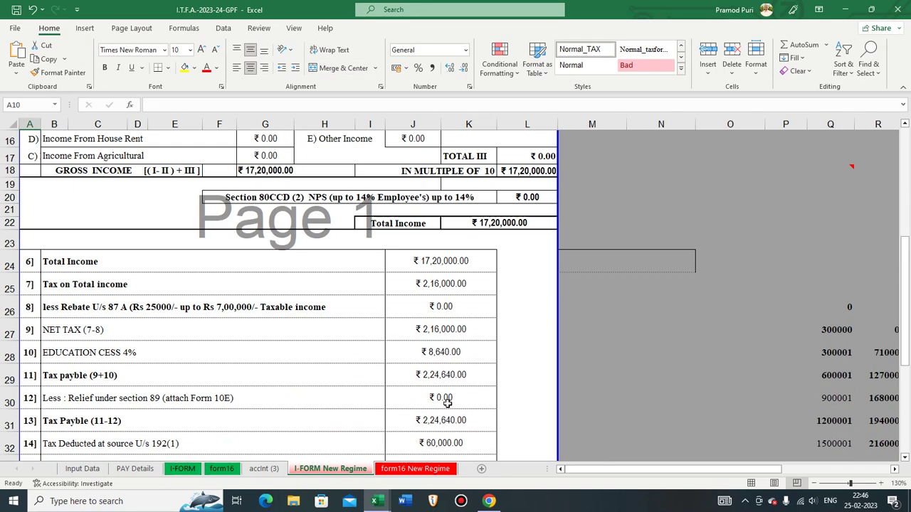
click(435, 328)
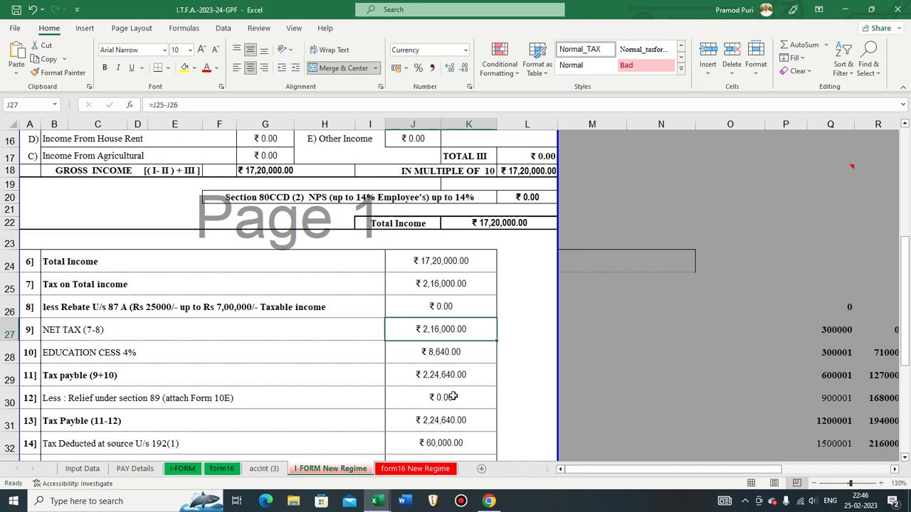
Step: Switch to the 115BAC tax calculator in Chrome and compare the old and new regime's standard deduction, income tax, cess and total liability
click(488, 501)
scroll(535, 327, down, 3)
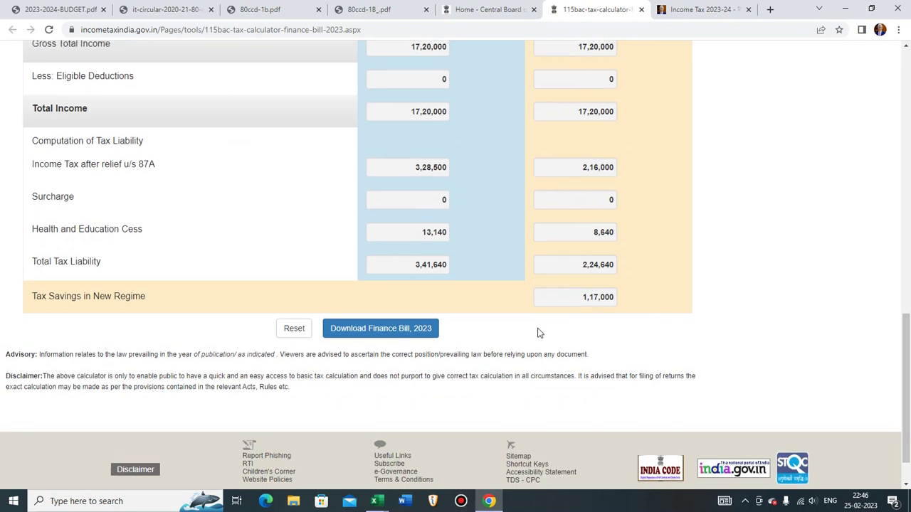
scroll(537, 328, up, 10)
scroll(370, 321, up, 3)
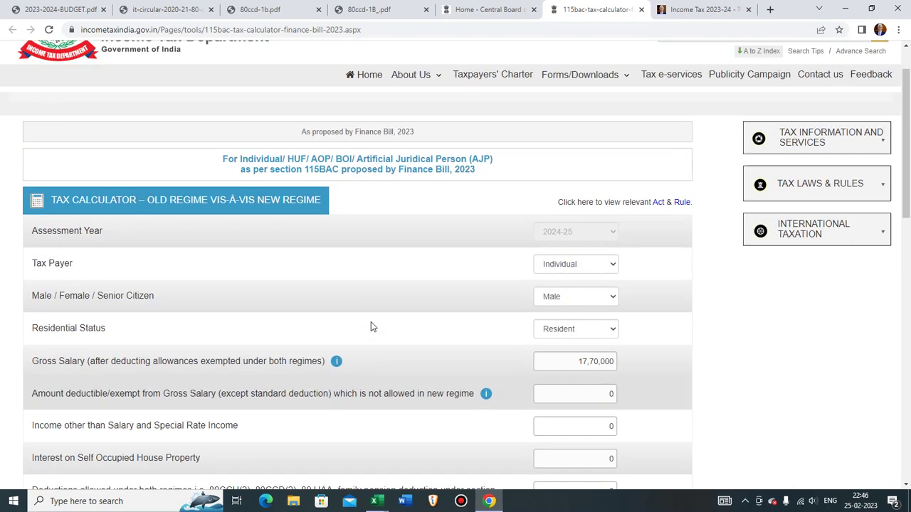
scroll(371, 321, down, 5)
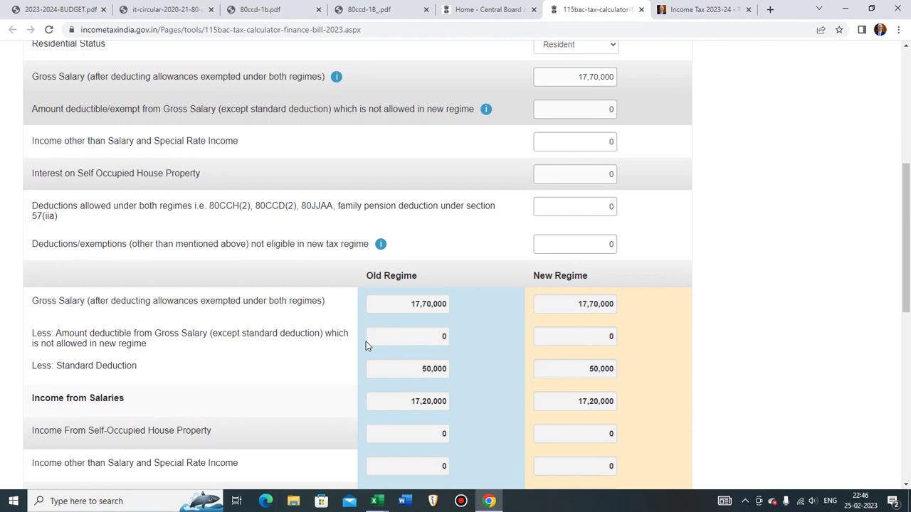
scroll(367, 346, down, 5)
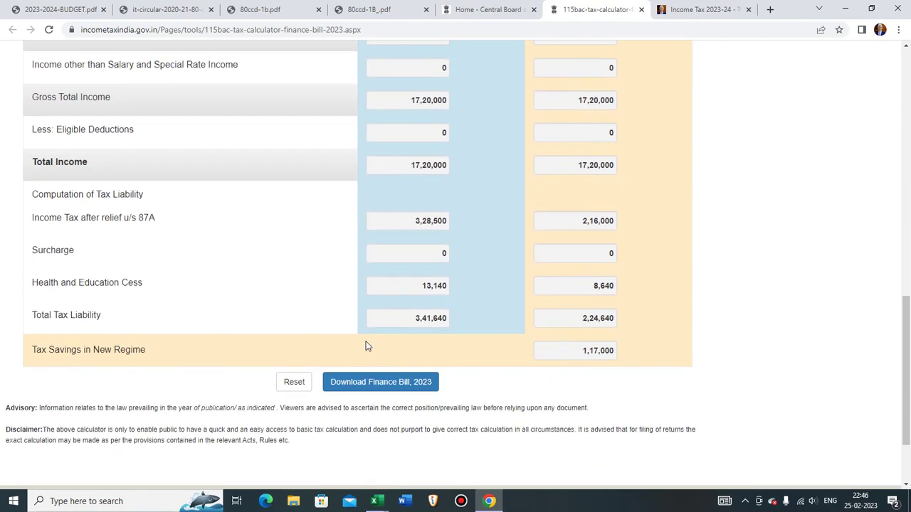
scroll(404, 370, up, 6)
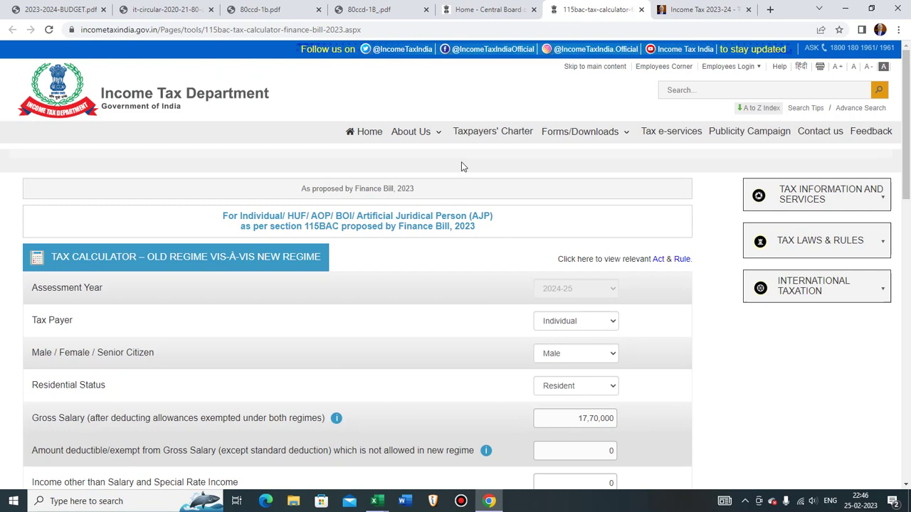
Step: Open the 2023-2024-BUDGET PDF and read paragraphs 147 to 149 on the new regime's tax slabs and standard deduction
click(78, 11)
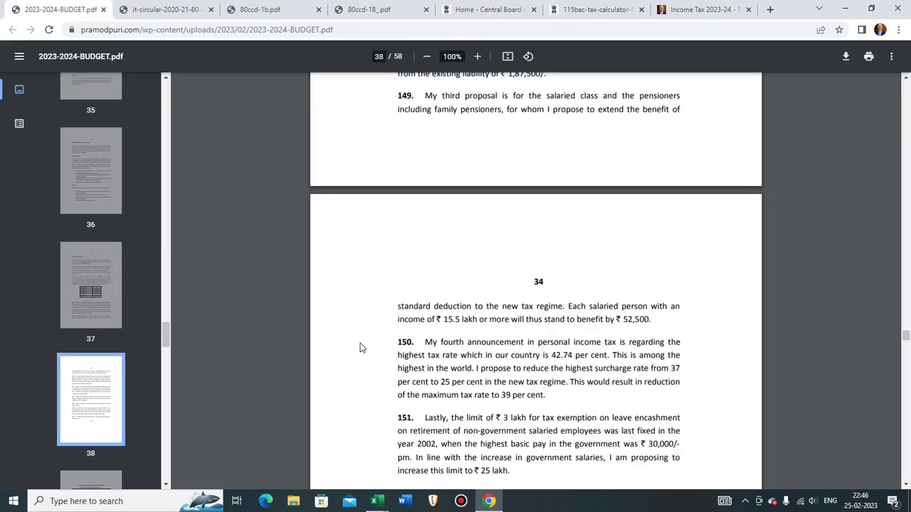
scroll(528, 389, up, 4)
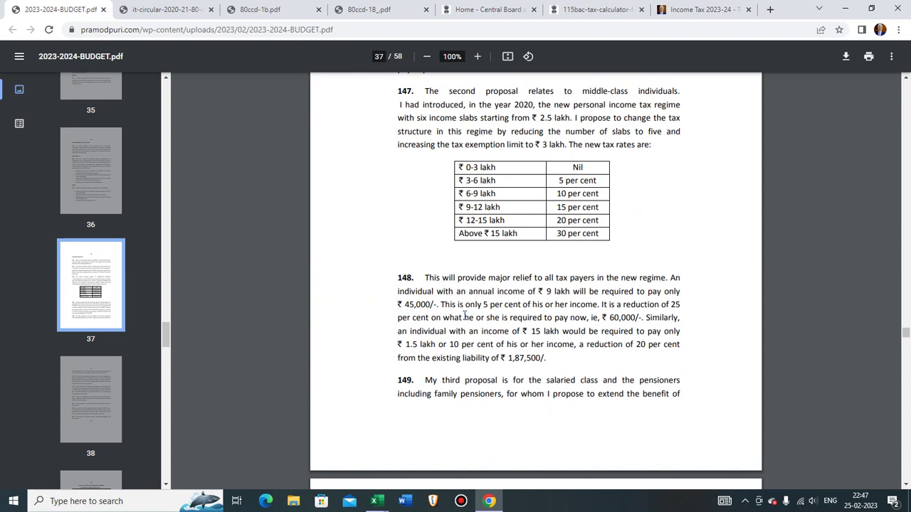
drag(484, 305, 488, 304)
click(634, 325)
scroll(565, 259, down, 4)
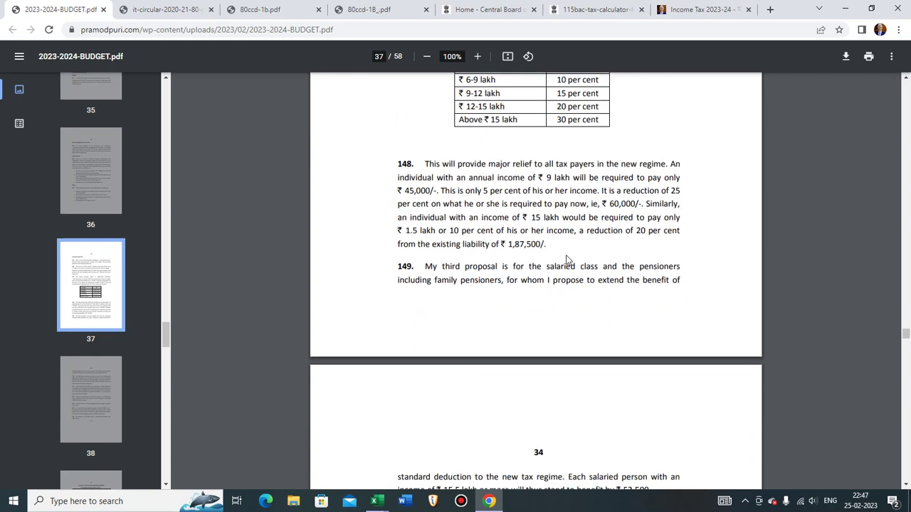
scroll(457, 287, up, 2)
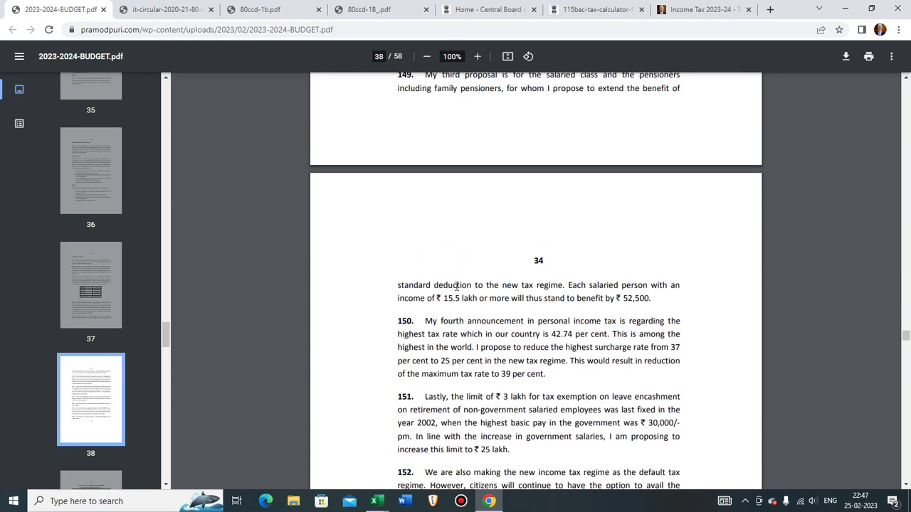
scroll(472, 314, down, 1)
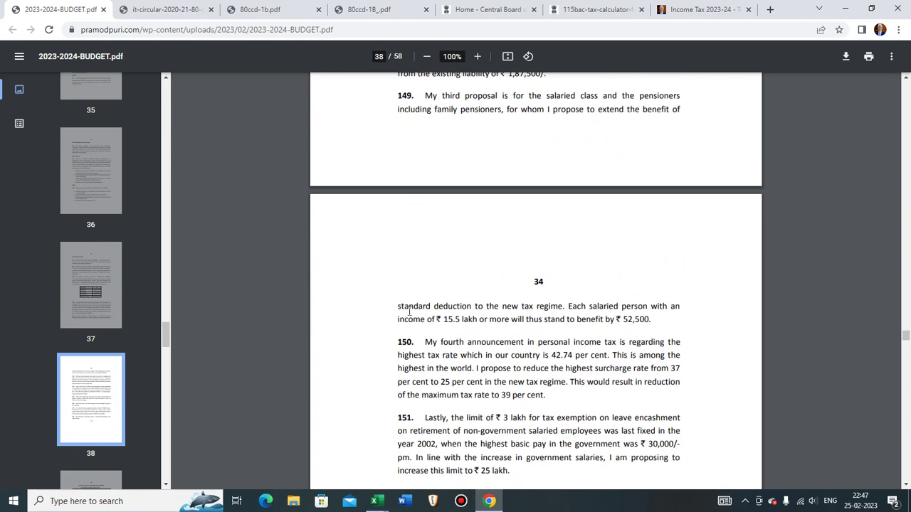